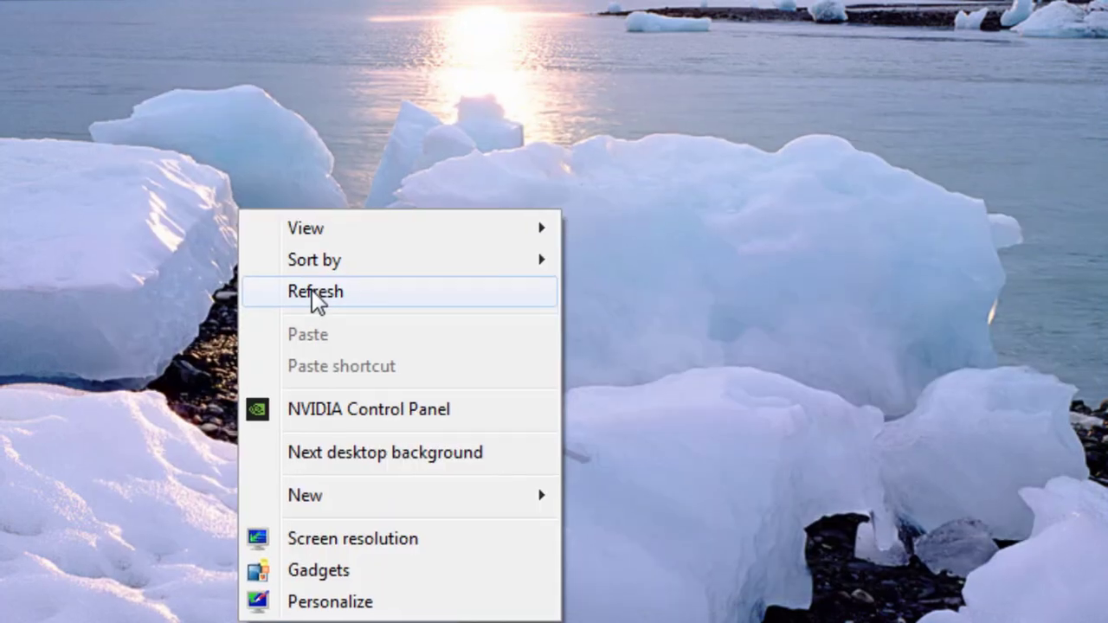
Refresh the desktop, launch Excel with the Run command "excel" and create a blank workbook
{"action": "left_click", "coordinate": [309, 289]}
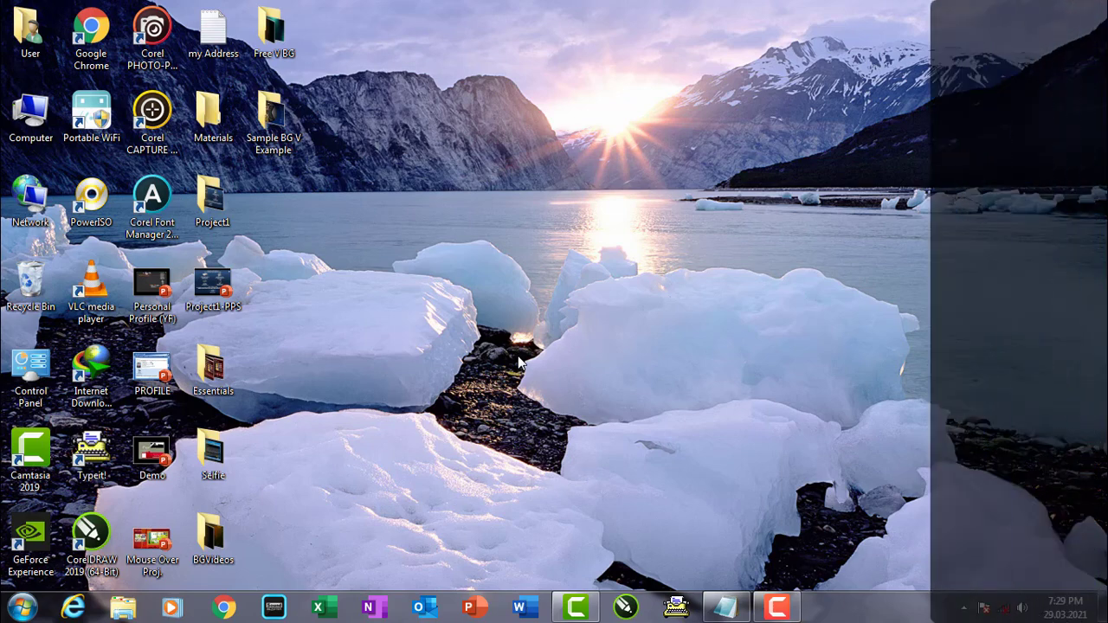
{"action": "key", "text": "super+r"}
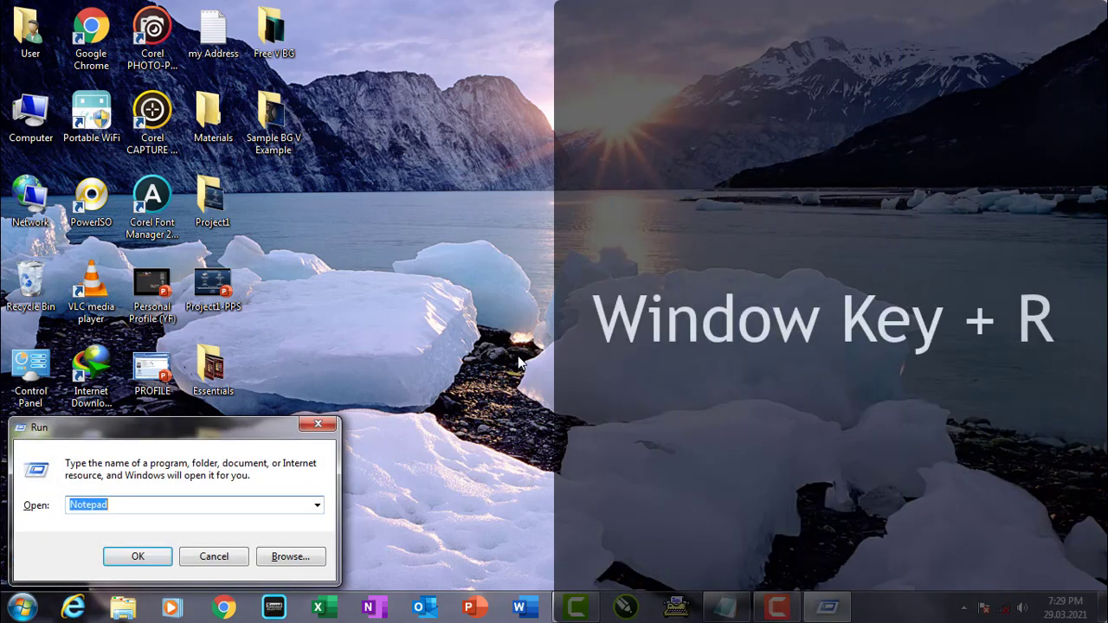
{"action": "type", "text": "excel"}
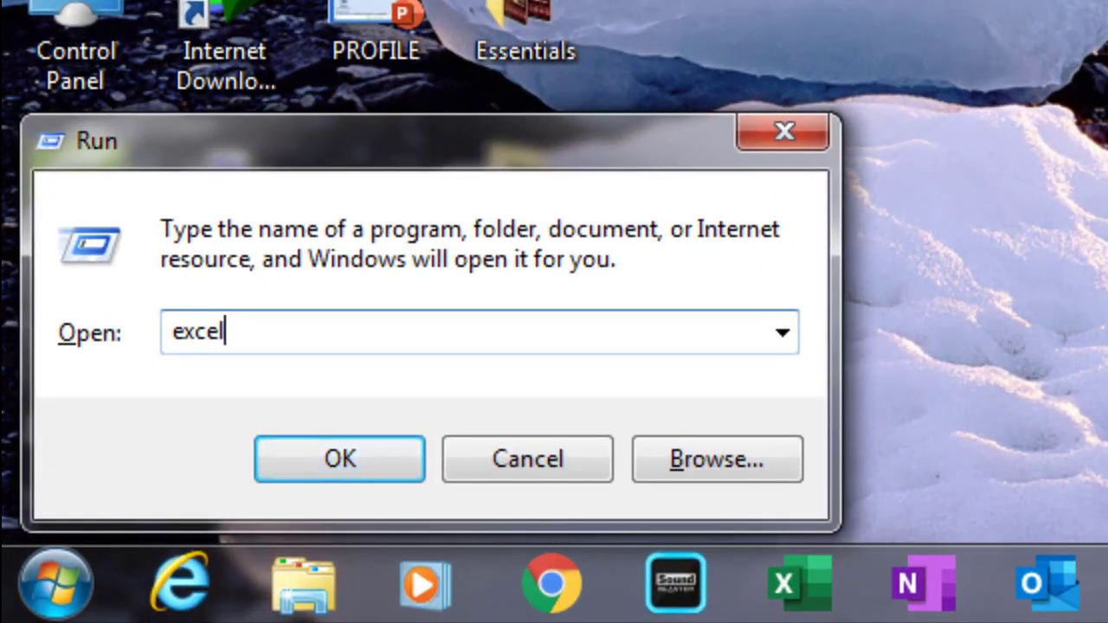
{"action": "left_click", "coordinate": [362, 469]}
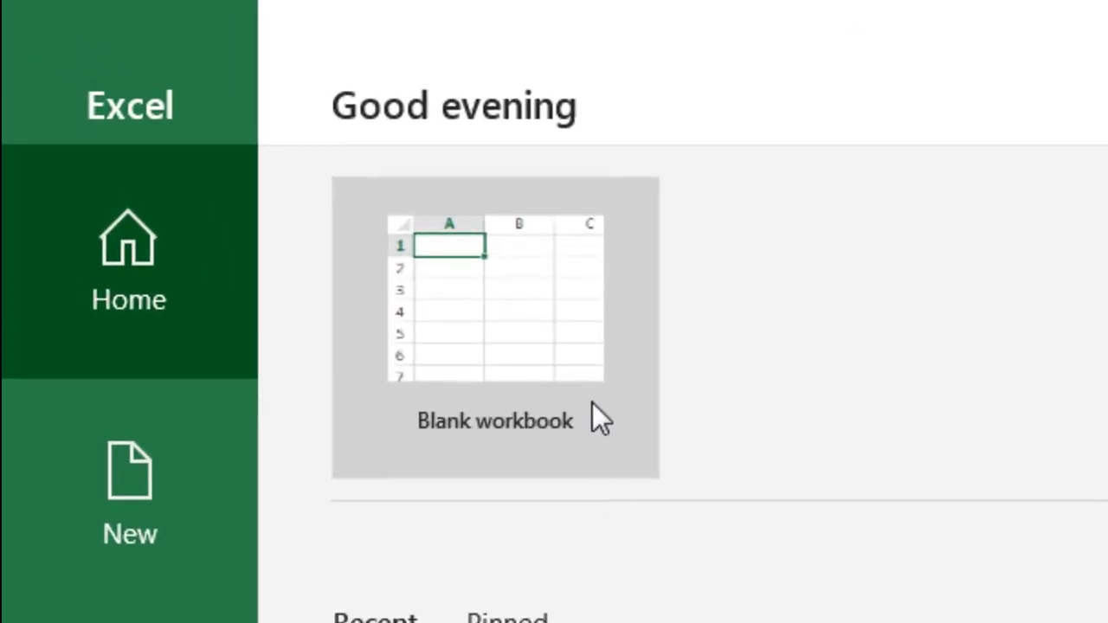
{"action": "left_click", "coordinate": [592, 403]}
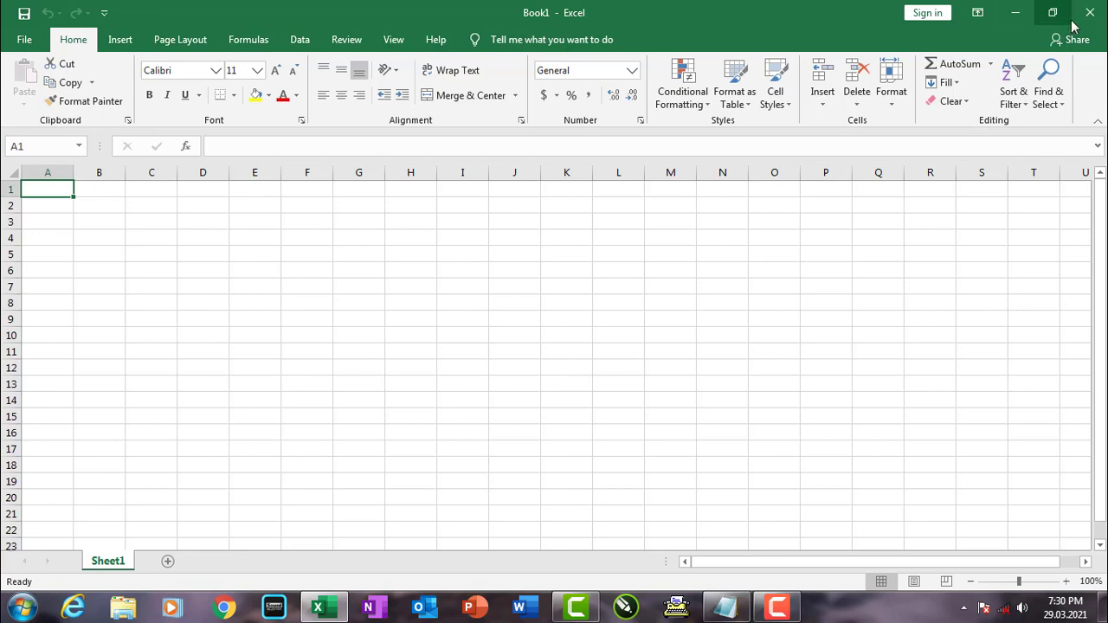
Return to the desktop and look through the list of all installed programs for Excel
{"action": "left_click", "coordinate": [1016, 13]}
{"action": "right_click", "coordinate": [407, 297]}
{"action": "left_click", "coordinate": [432, 350]}
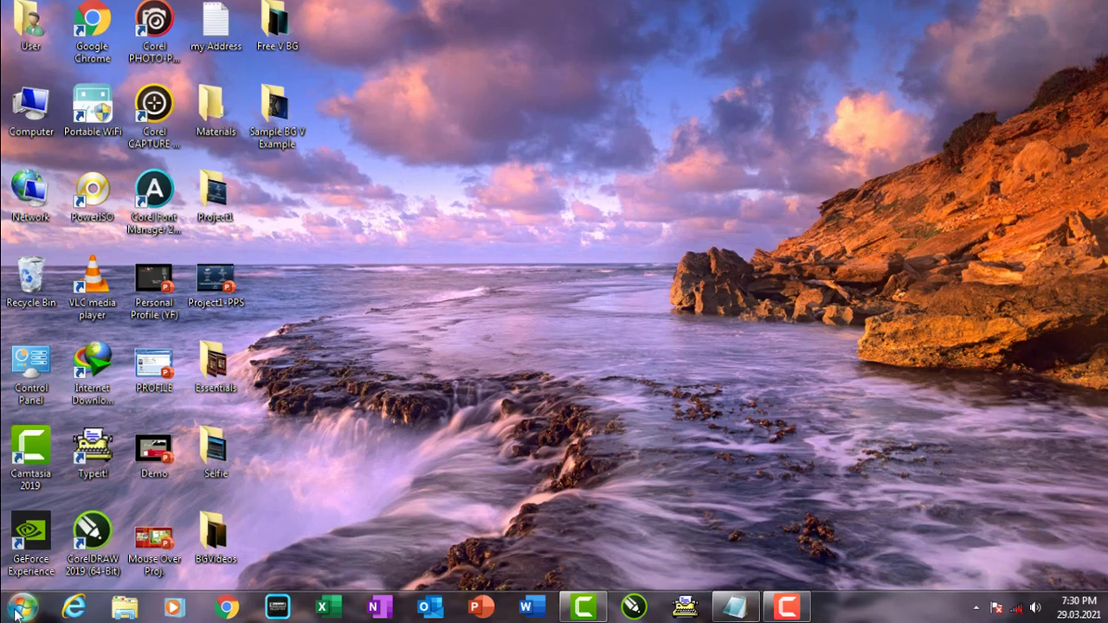
{"action": "left_click", "coordinate": [22, 608]}
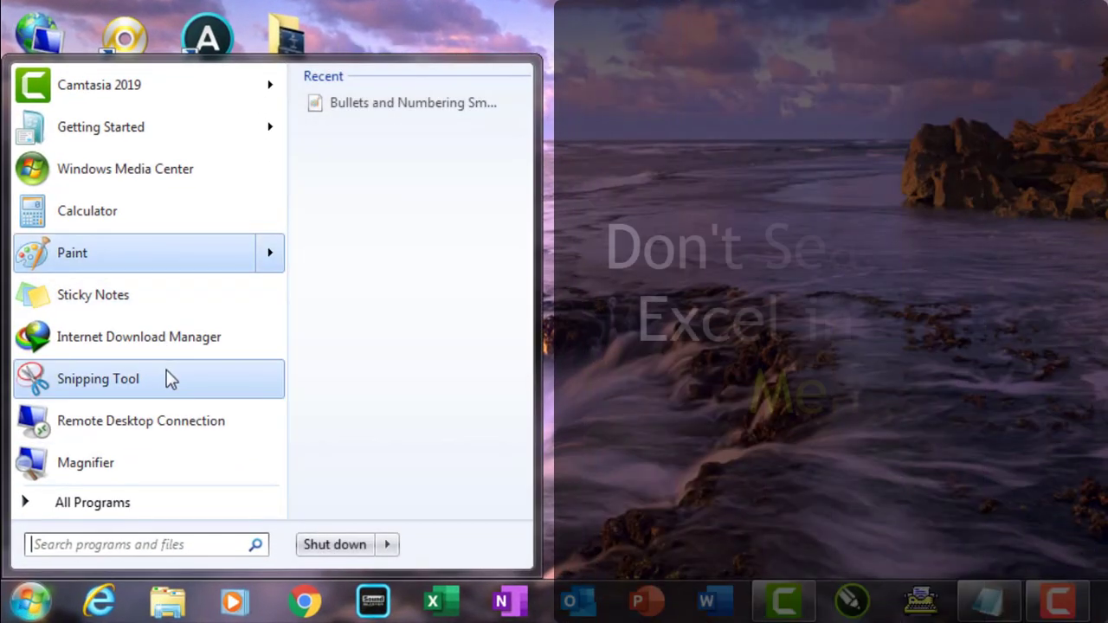
{"action": "left_click", "coordinate": [94, 503]}
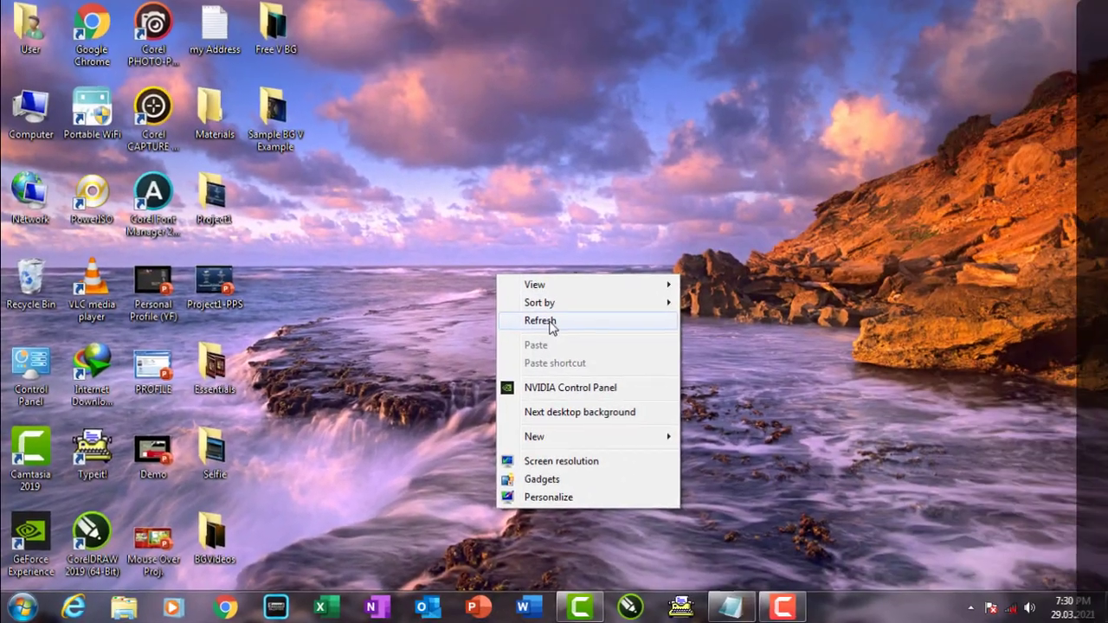
{"action": "left_click", "coordinate": [547, 325]}
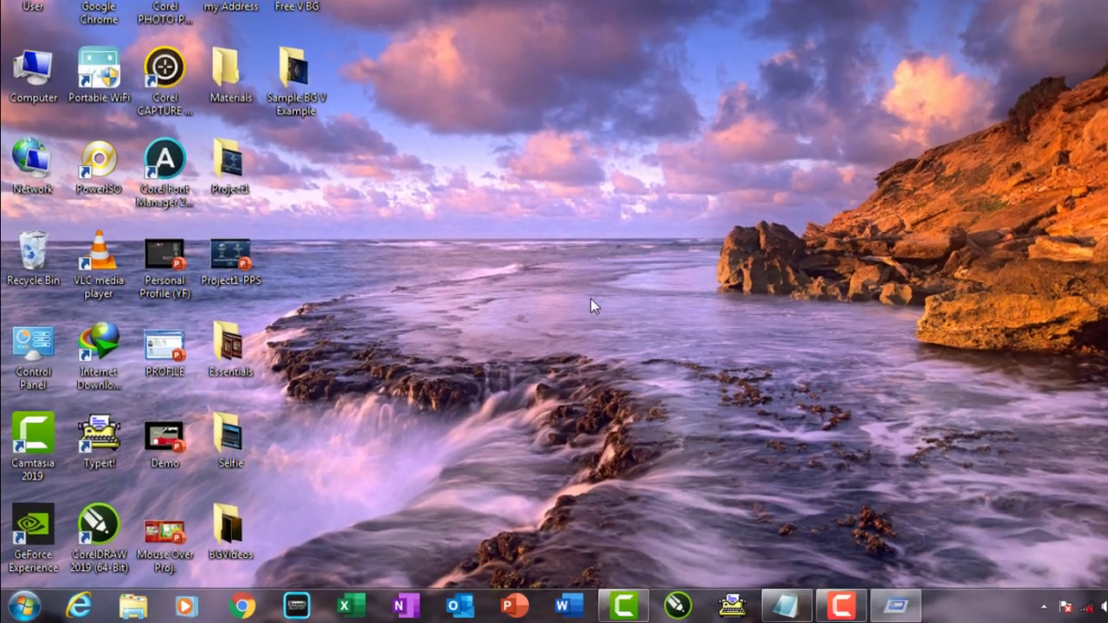
Launch Excel again with the Run command "excel" and open a new blank workbook
{"action": "key", "text": "super+r"}
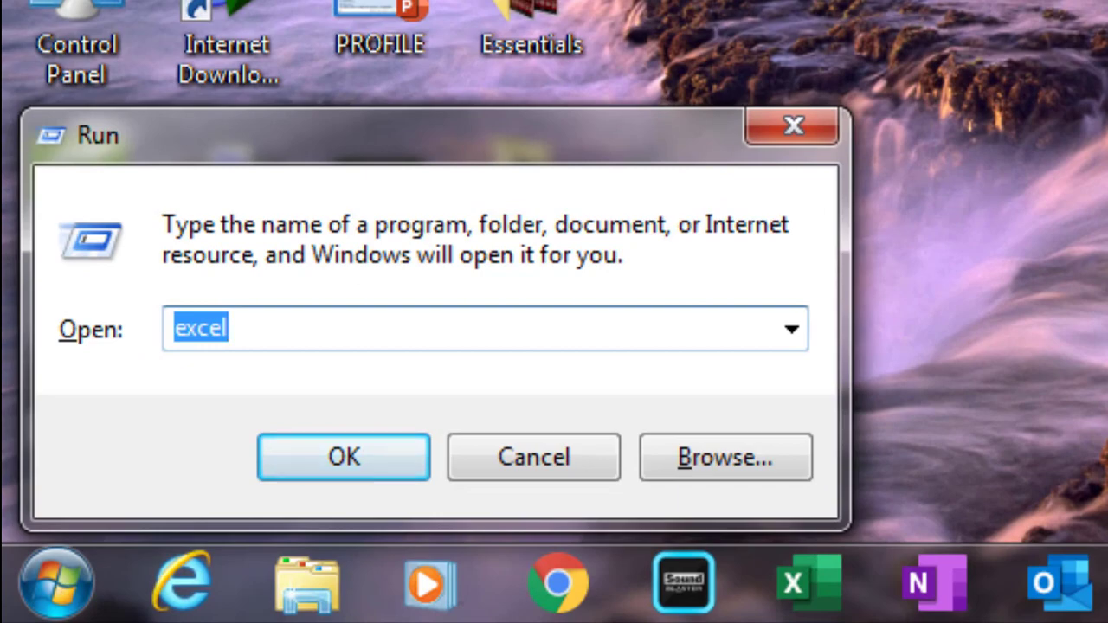
{"action": "key", "text": "Return"}
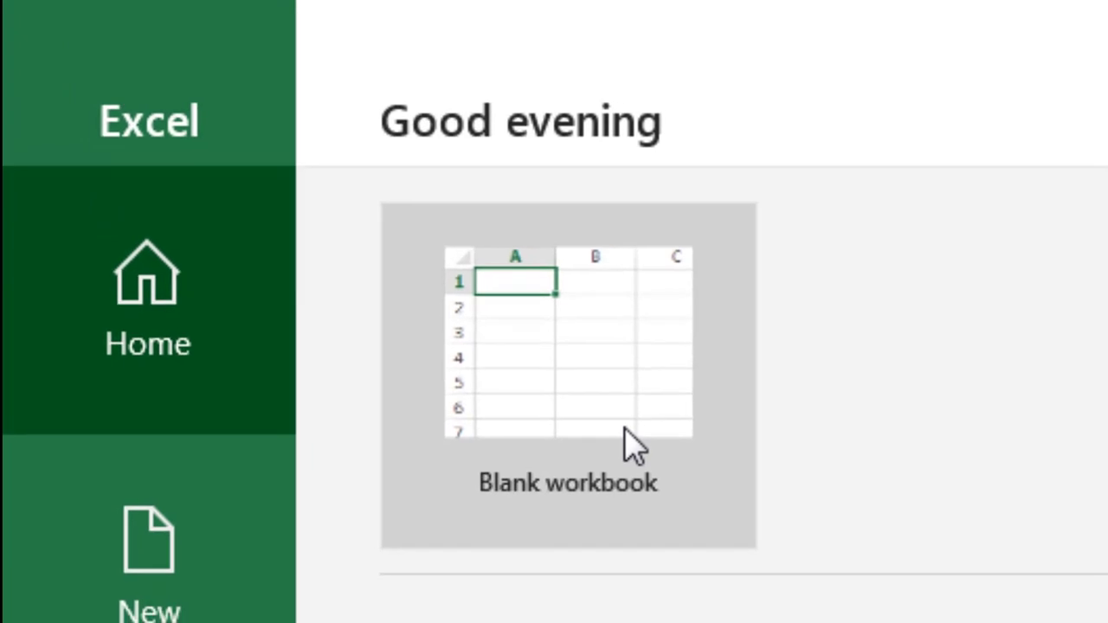
{"action": "left_click", "coordinate": [243, 169]}
{"action": "left_click", "coordinate": [552, 507]}
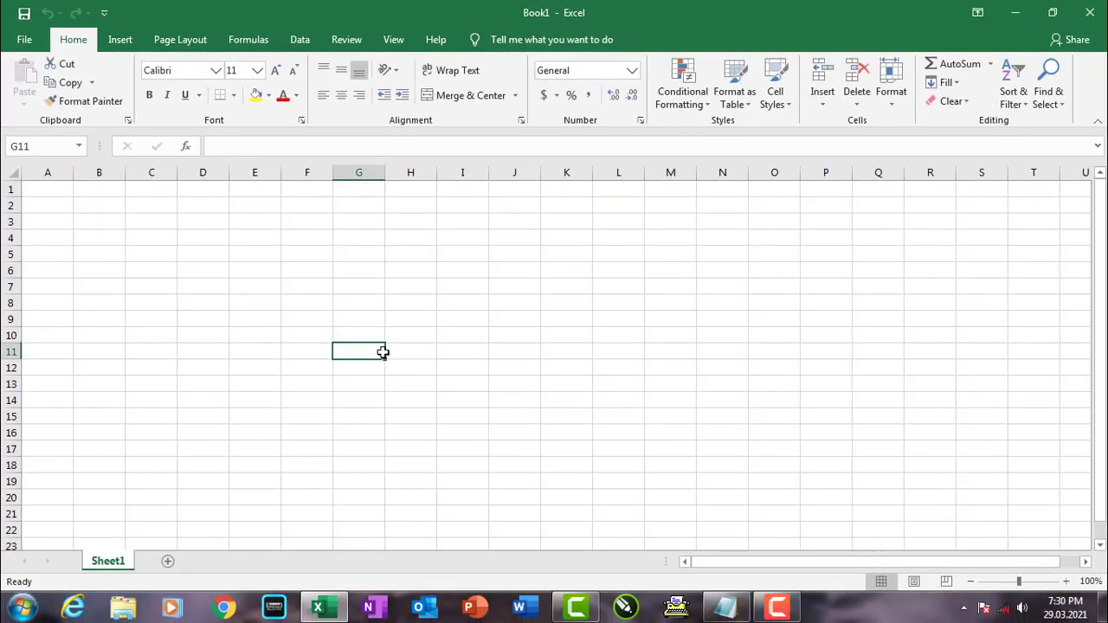
{"action": "left_click", "coordinate": [368, 437]}
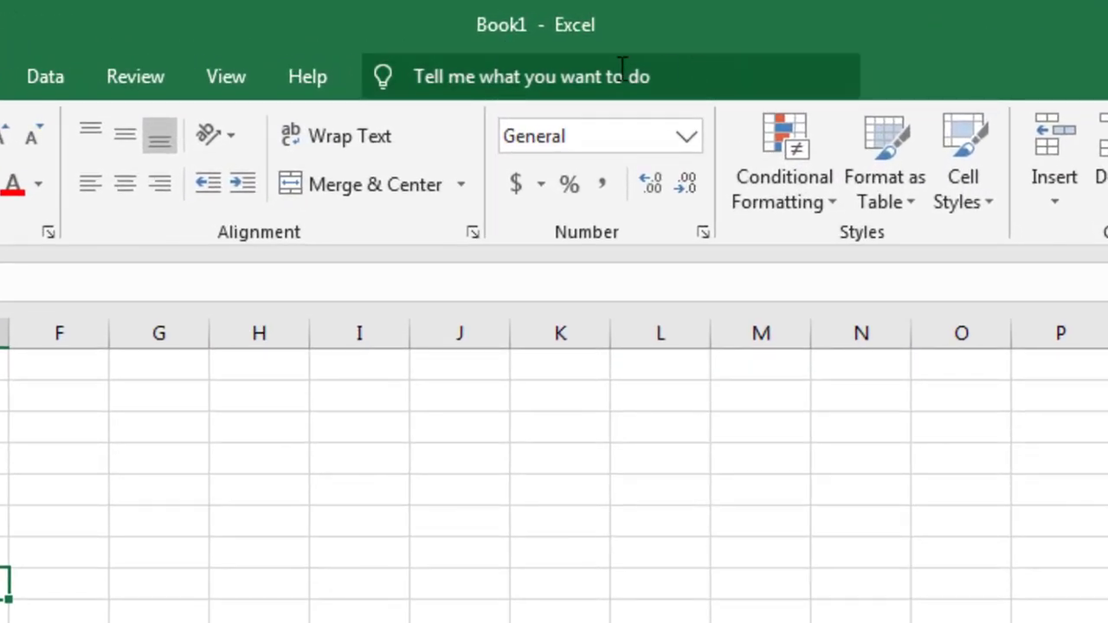
{"action": "left_click", "coordinate": [506, 43]}
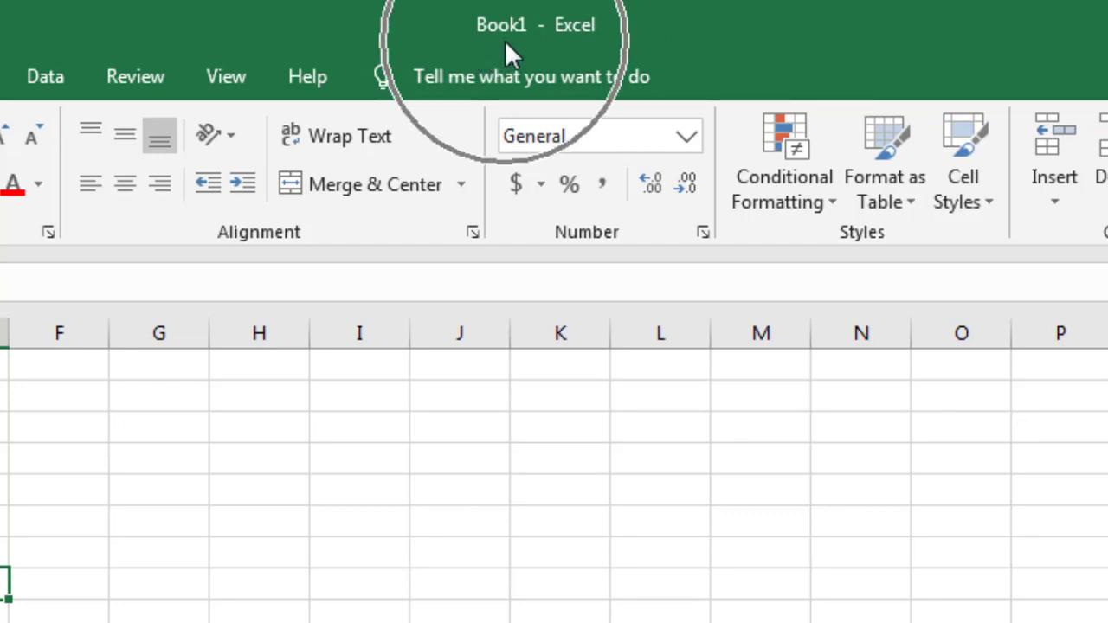
{"action": "left_click", "coordinate": [630, 43]}
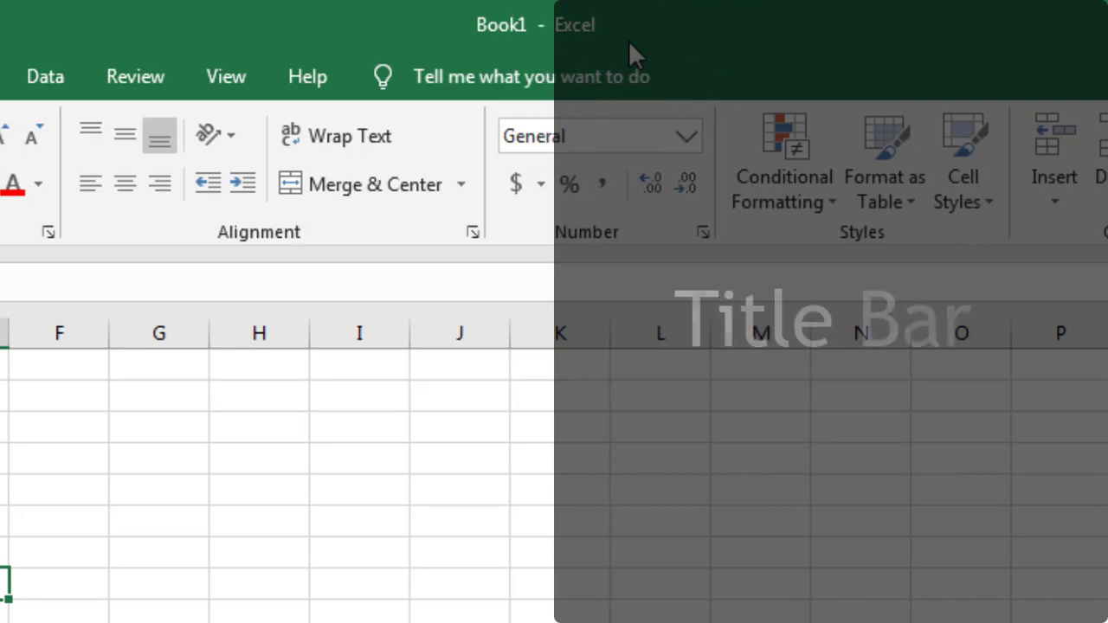
{"action": "left_click", "coordinate": [630, 44]}
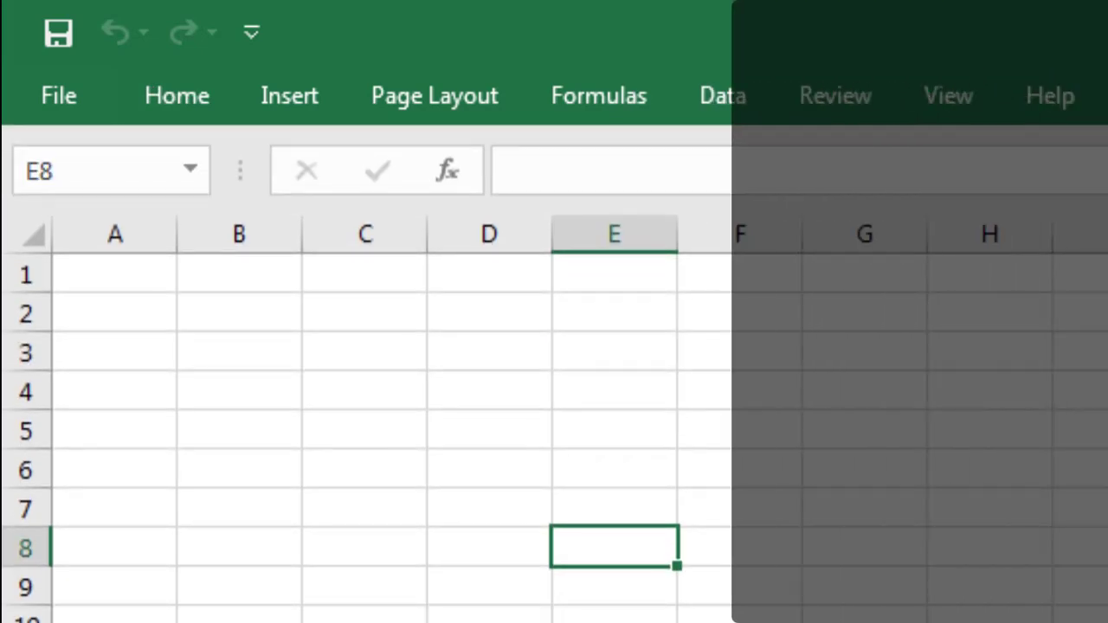
Expand the collapsed ribbon and enter 100 in cell B4
{"action": "key", "text": "ctrl+F1"}
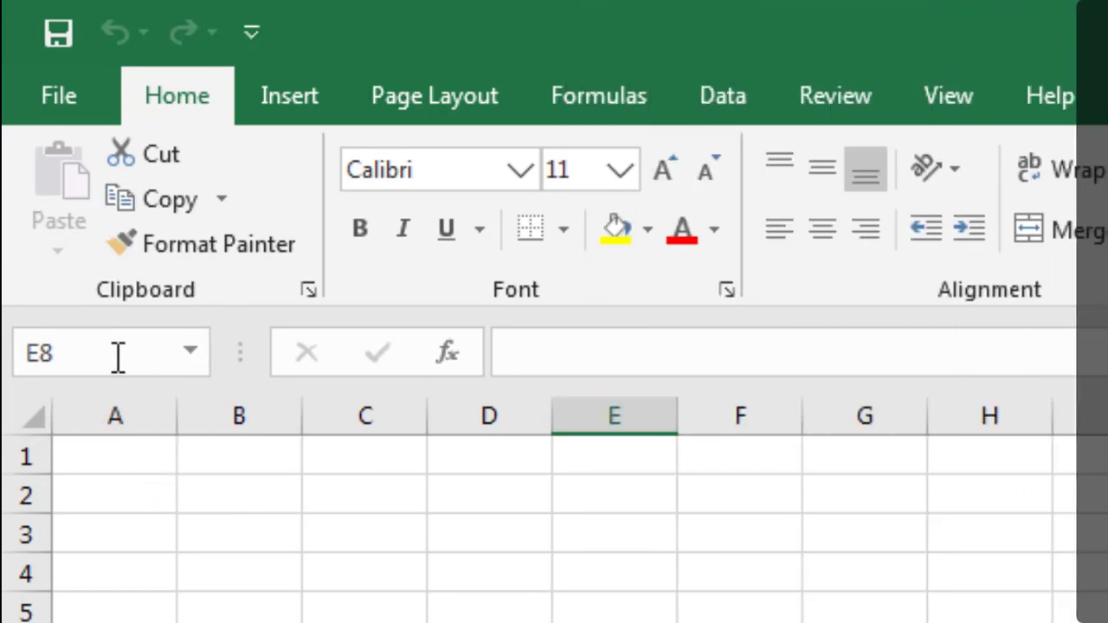
{"action": "left_click", "coordinate": [264, 579]}
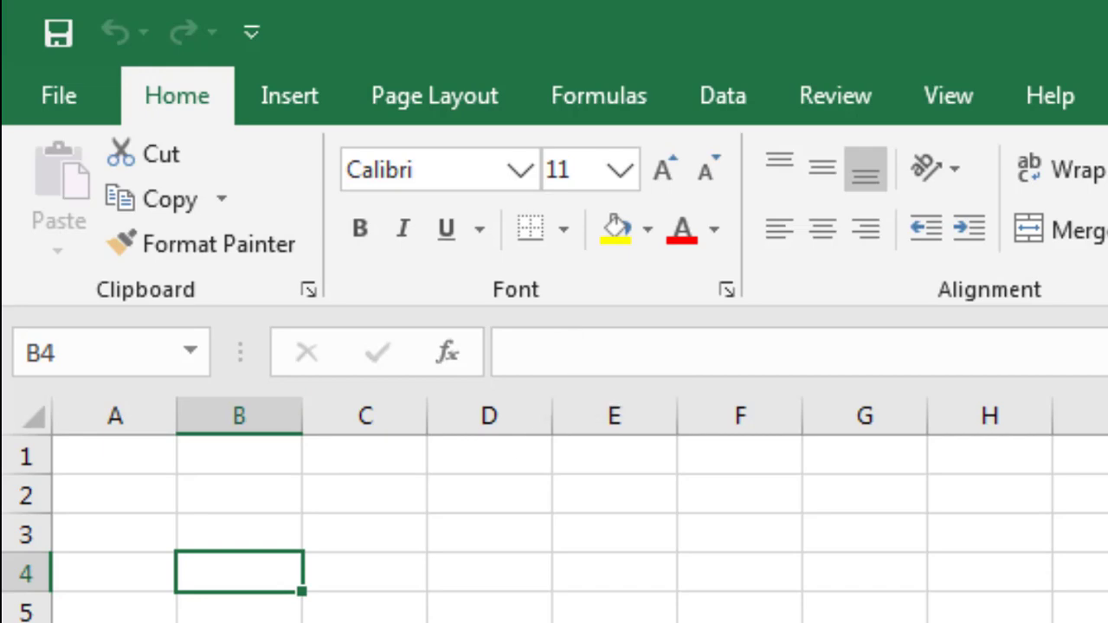
{"action": "type", "text": "100"}
Highlight blocks of cells such as E4:P19 and D4:L15 to examine the gridlines and the sheet's table-like layout
{"action": "left_click_drag", "start_coordinate": [615, 573], "coordinate": [888, 503]}
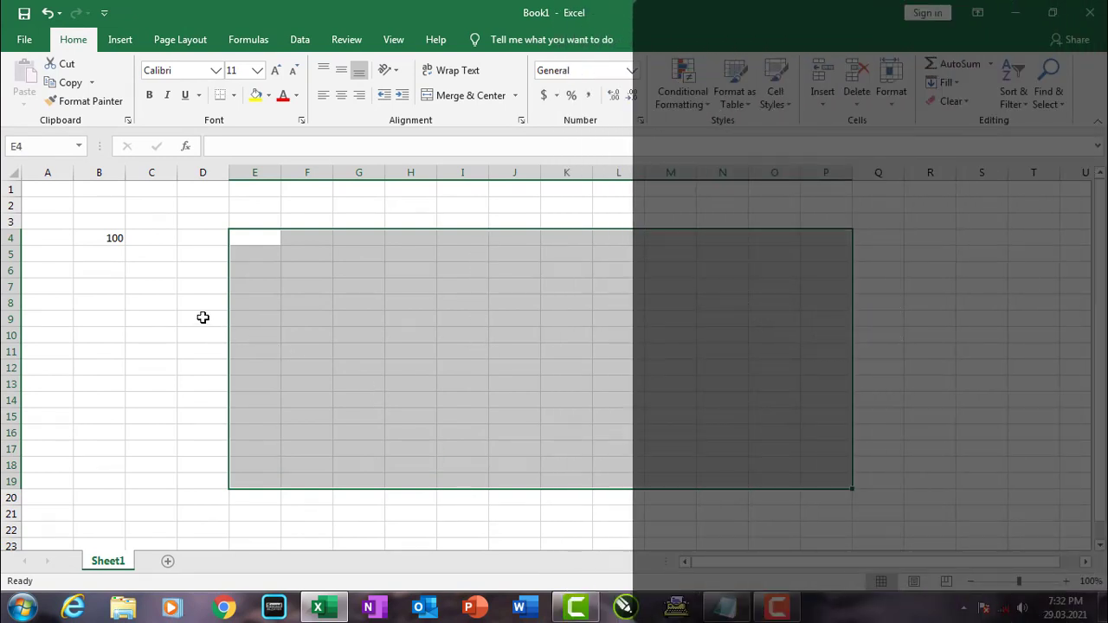
{"action": "left_click_drag", "start_coordinate": [202, 317], "coordinate": [884, 327]}
{"action": "left_click", "coordinate": [527, 354]}
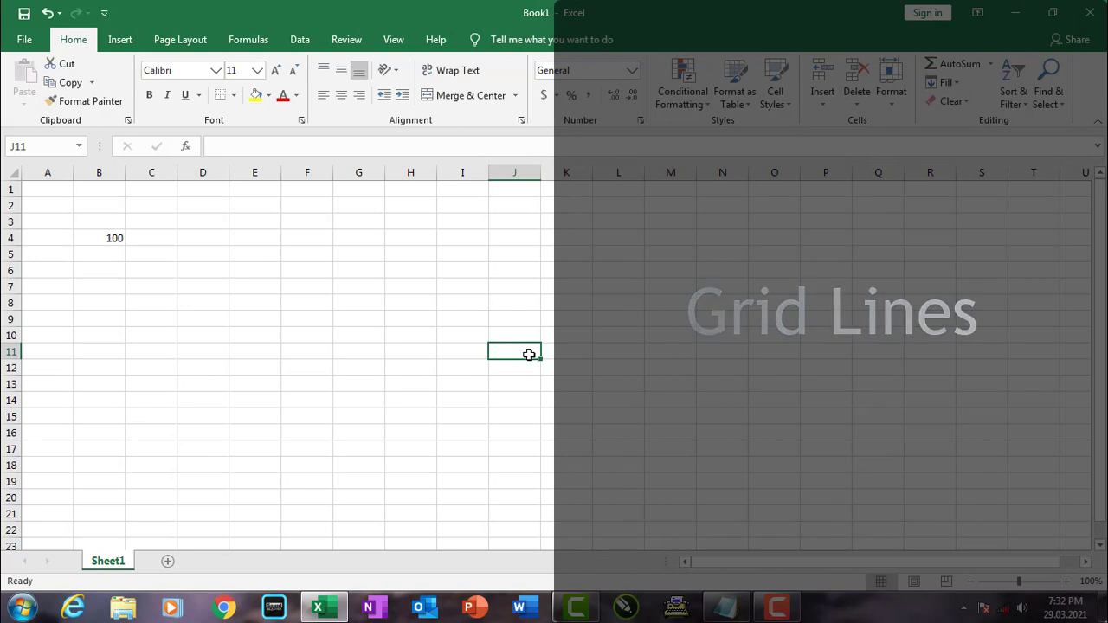
{"action": "left_click", "coordinate": [406, 319]}
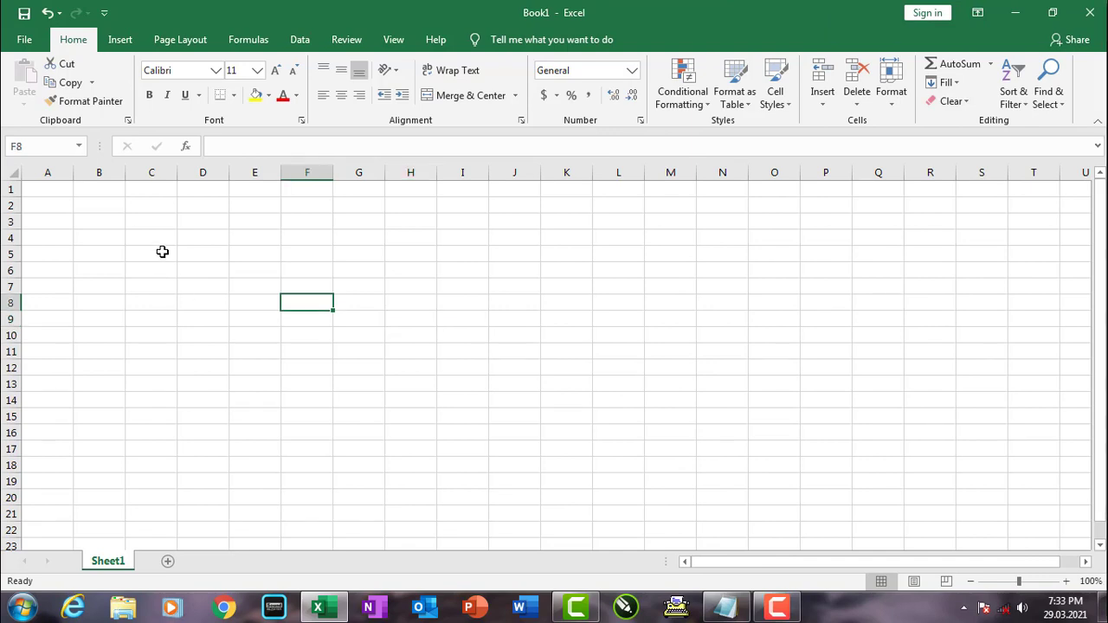
{"action": "left_click_drag", "start_coordinate": [161, 250], "coordinate": [718, 448]}
{"action": "left_click", "coordinate": [484, 355]}
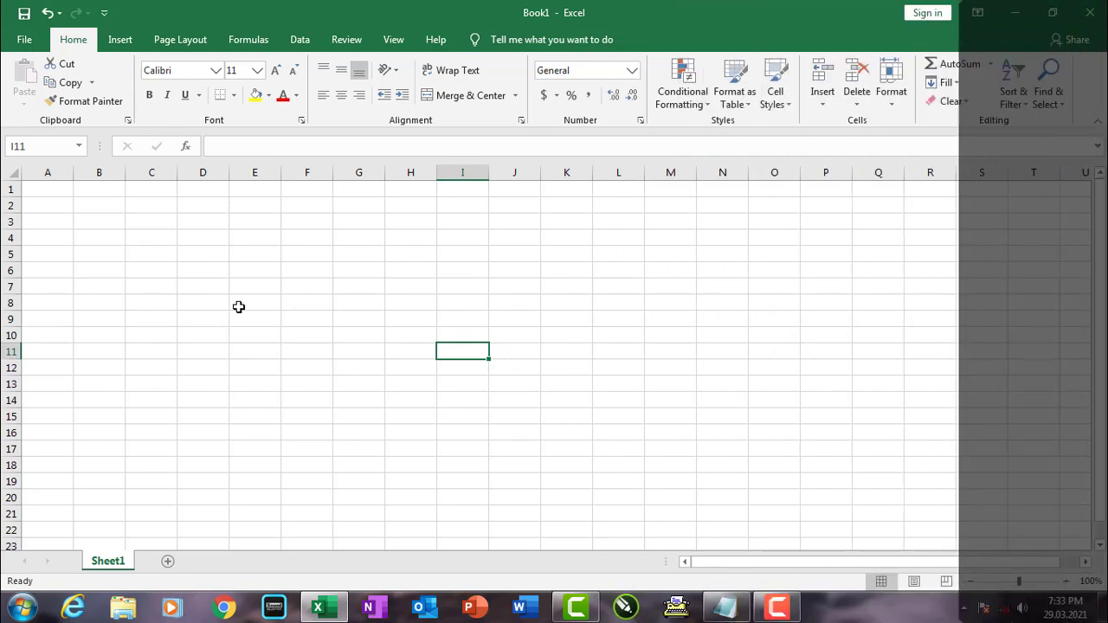
{"action": "left_click_drag", "start_coordinate": [199, 236], "coordinate": [640, 420]}
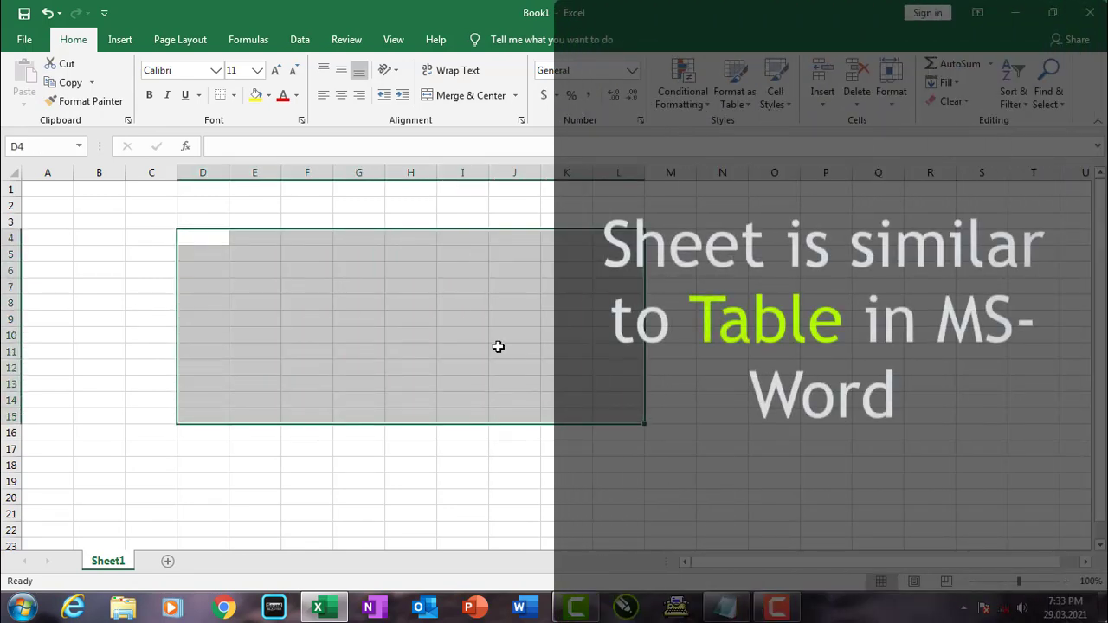
{"action": "left_click", "coordinate": [497, 347]}
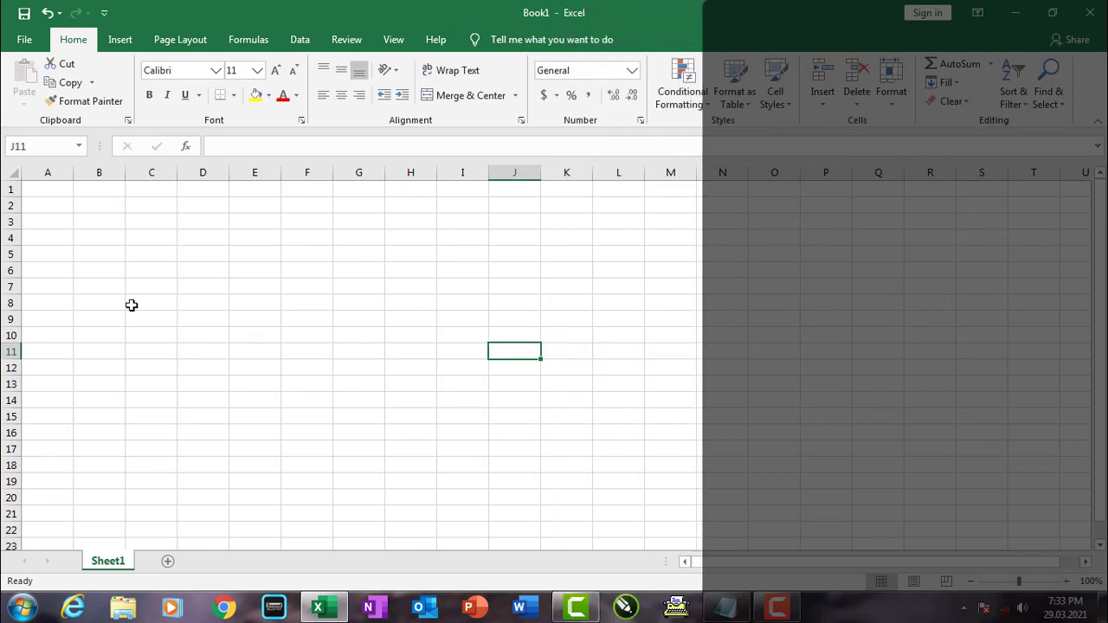
{"action": "left_click", "coordinate": [264, 333]}
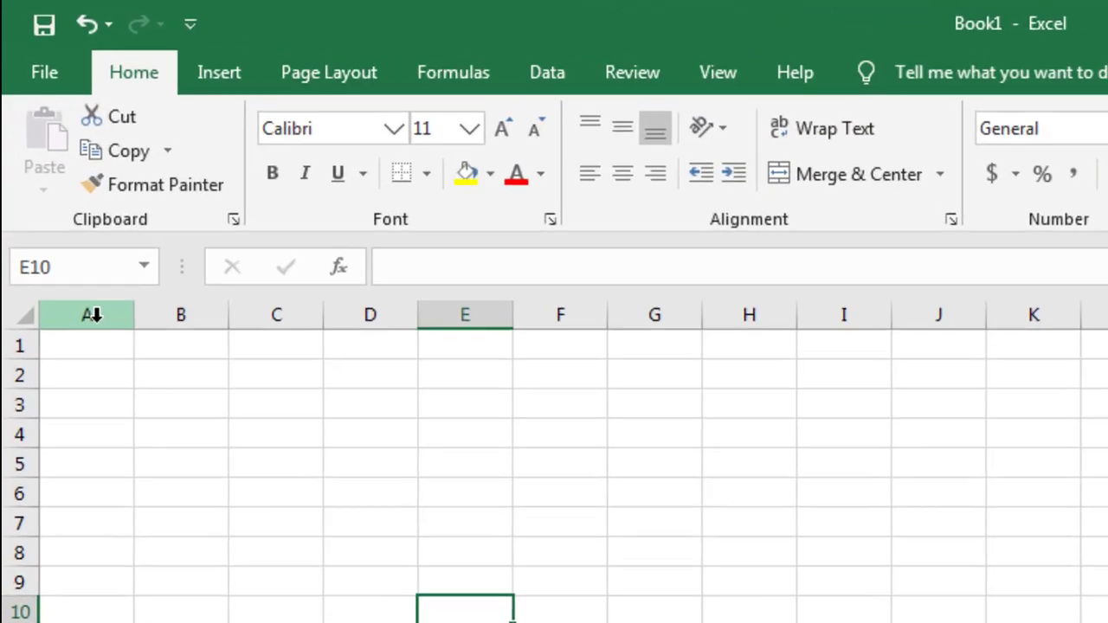
Select whole columns one after another, from column A to column F, to examine the column headings
{"action": "left_click", "coordinate": [93, 315]}
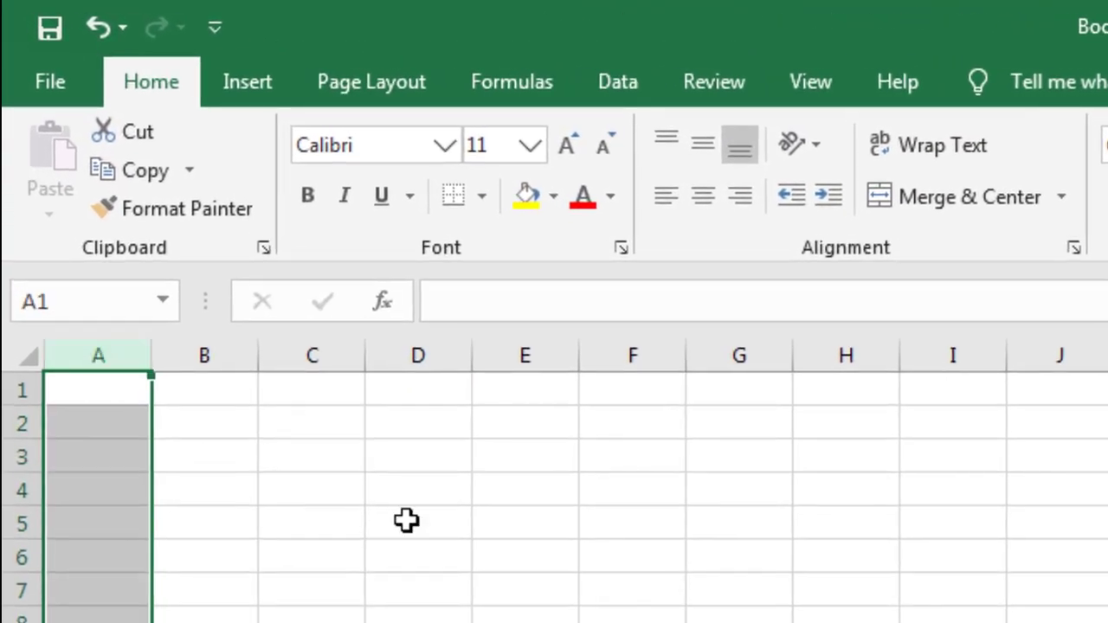
{"action": "left_click", "coordinate": [455, 475]}
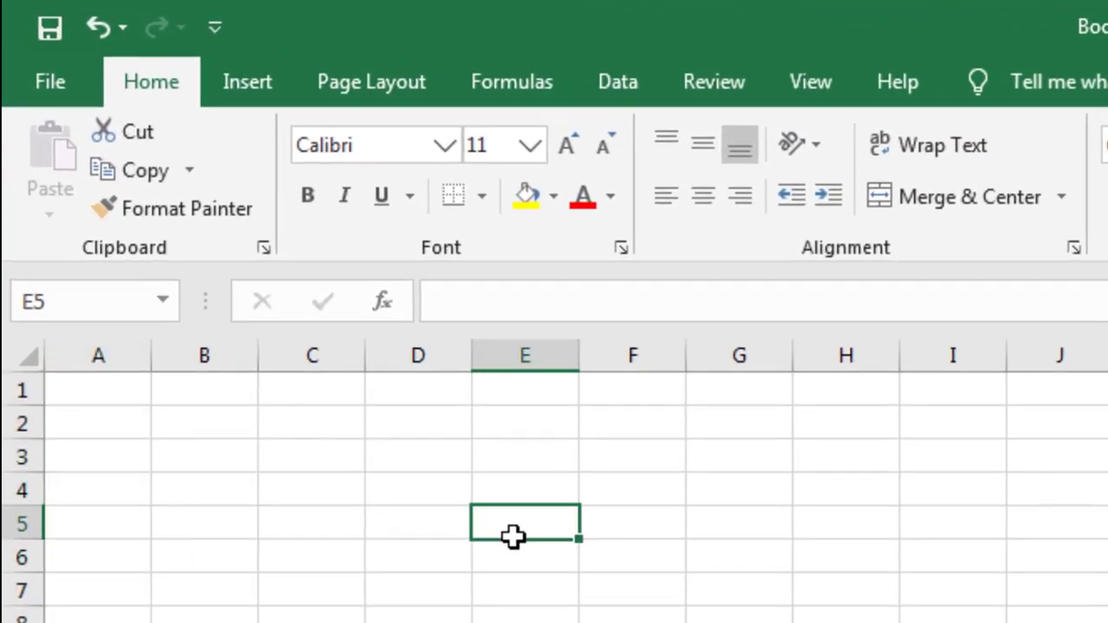
{"action": "left_click", "coordinate": [208, 424]}
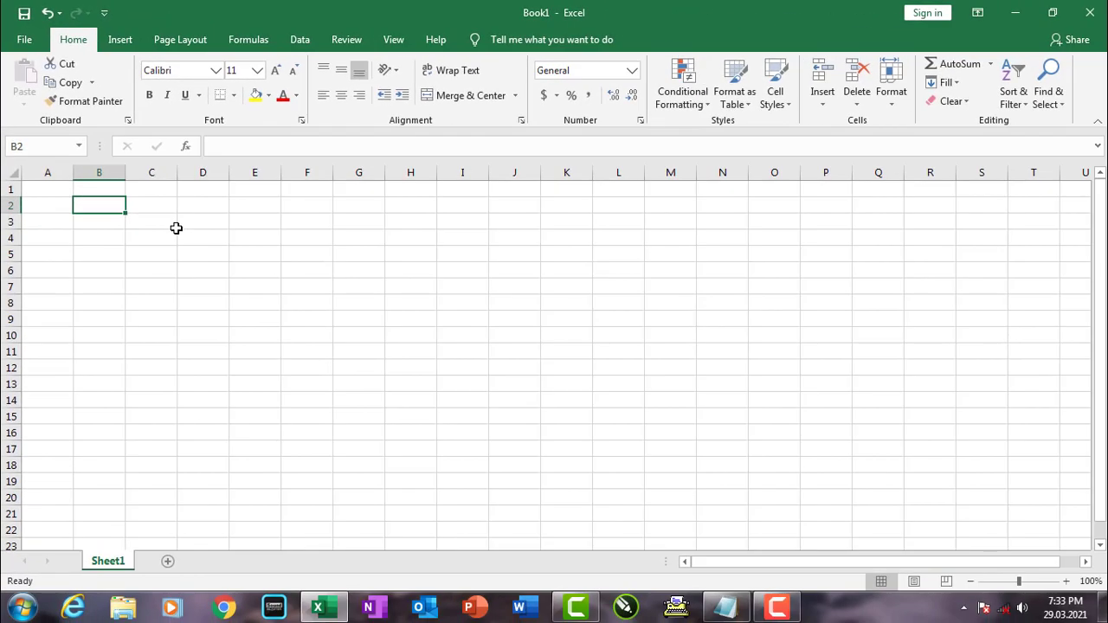
{"action": "left_click", "coordinate": [45, 171]}
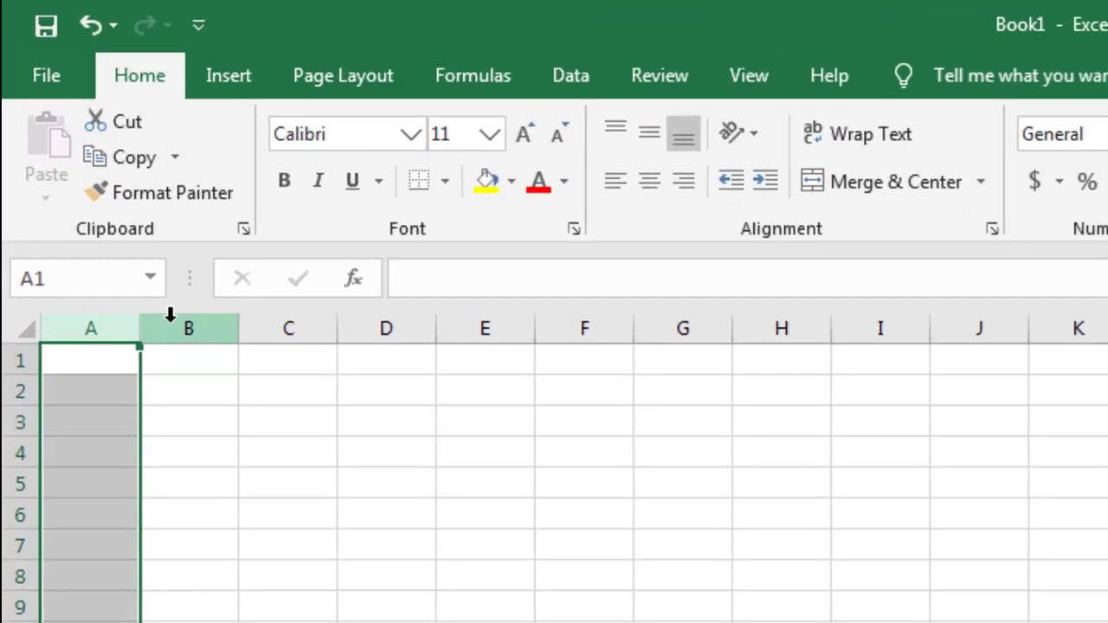
{"action": "left_click", "coordinate": [96, 170]}
{"action": "left_click", "coordinate": [147, 171]}
{"action": "left_click", "coordinate": [417, 336]}
{"action": "left_click", "coordinate": [499, 341]}
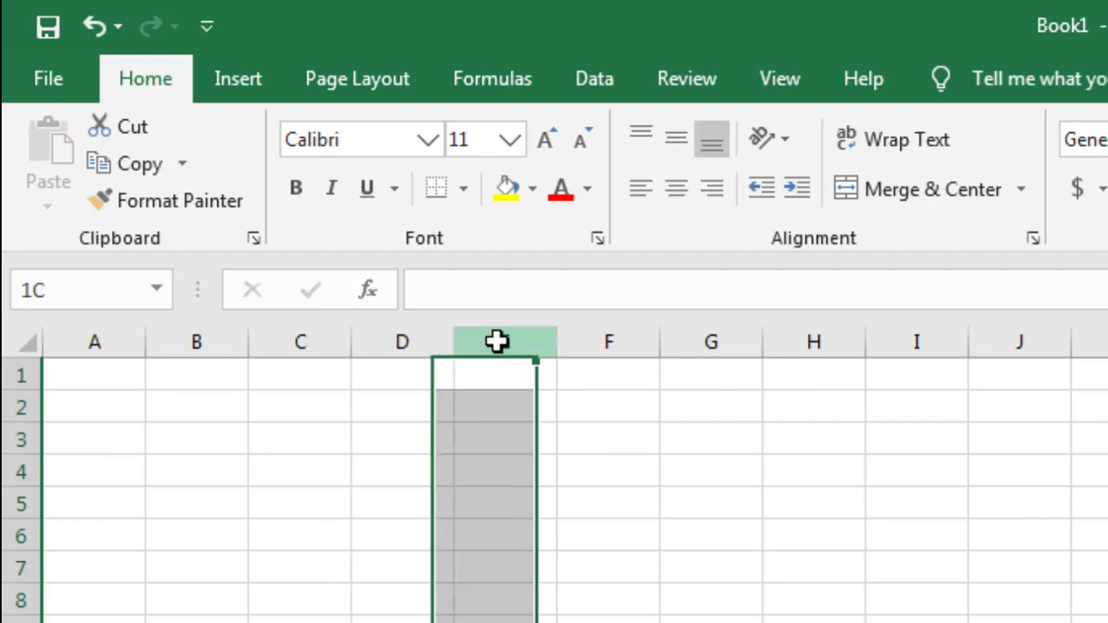
{"action": "left_click", "coordinate": [611, 340]}
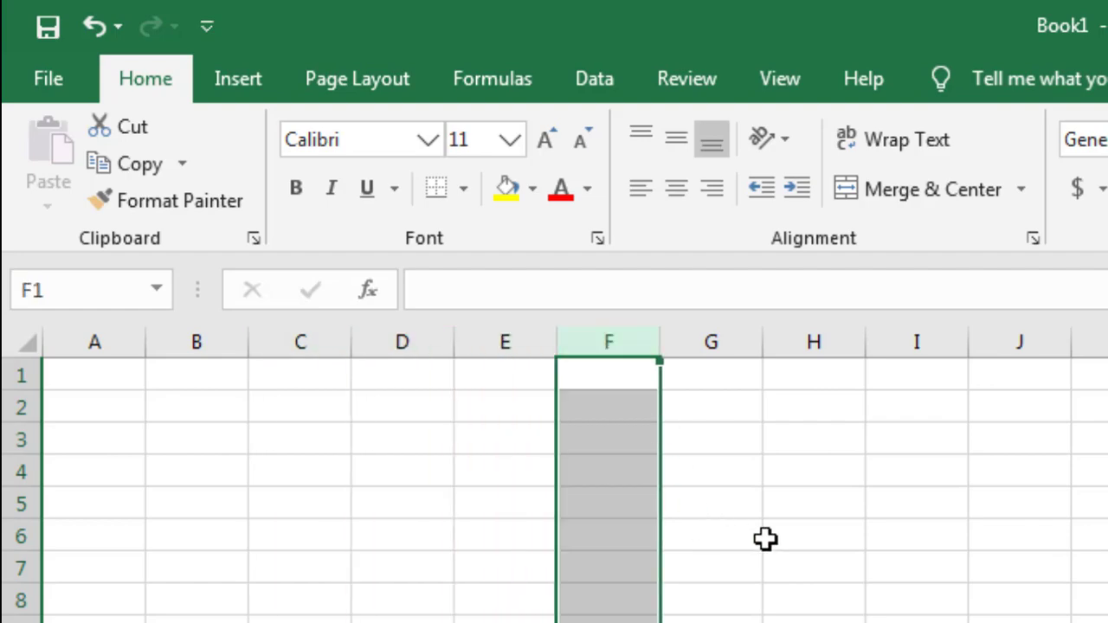
Jump from cell A4 to the last column, XFD, back to column A, and up to cell A1
{"action": "left_click", "coordinate": [300, 472]}
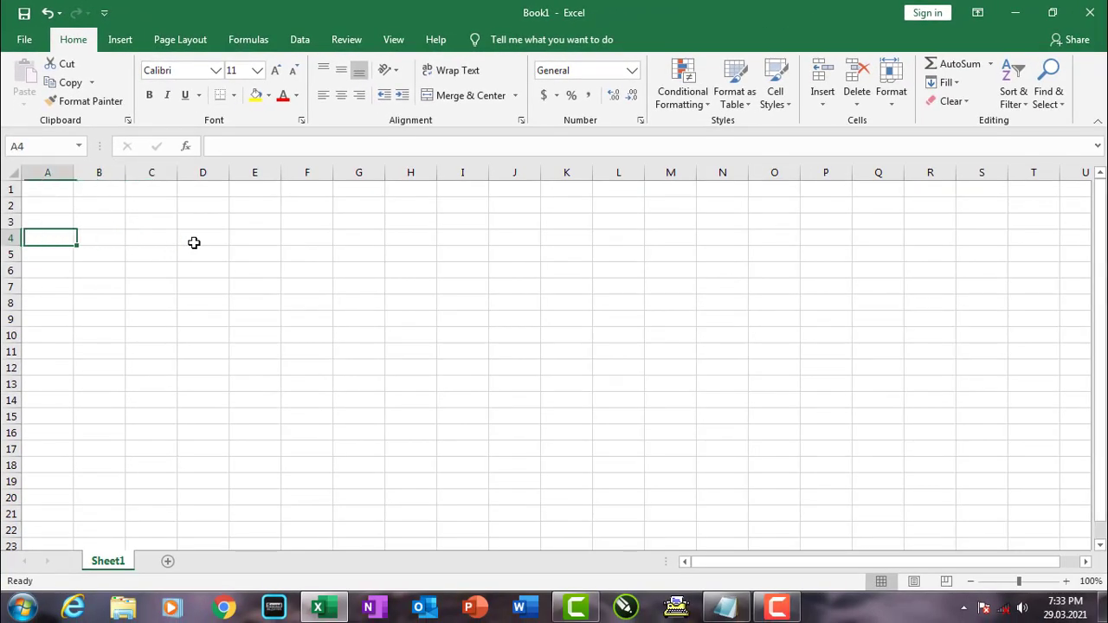
{"action": "key", "text": "ctrl+Right"}
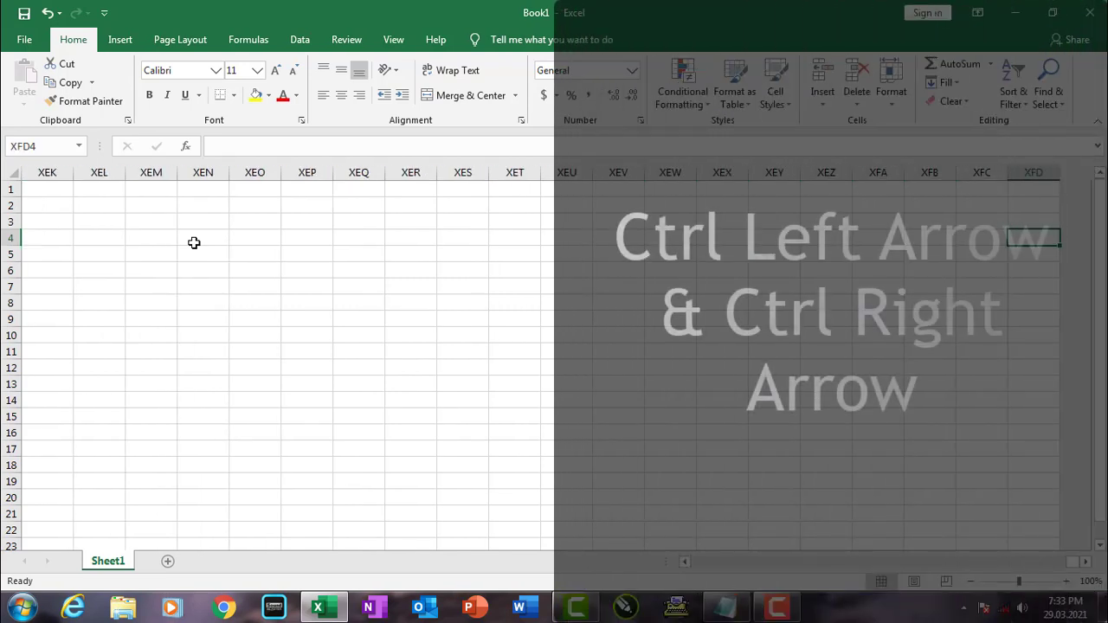
{"action": "key", "text": "ctrl+Left"}
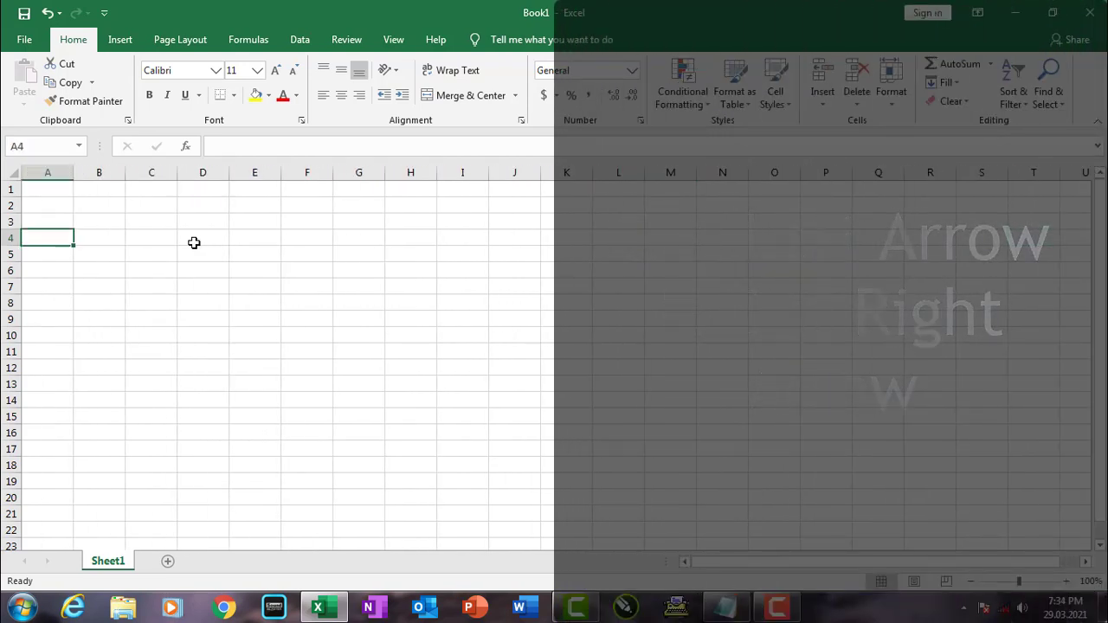
{"action": "key", "text": "ctrl+Up"}
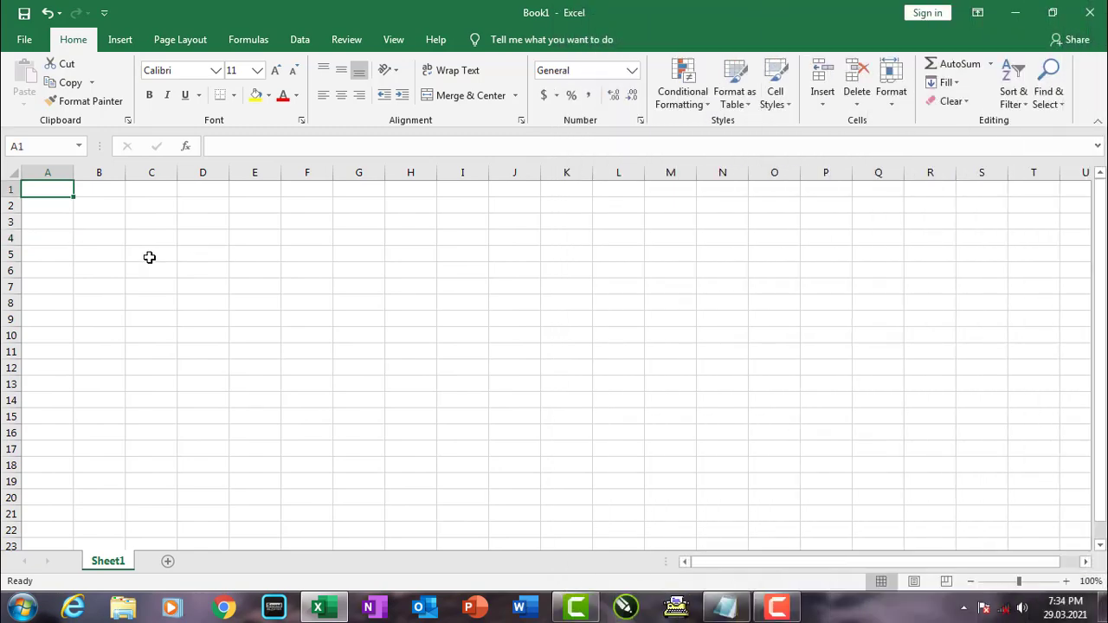
Jump back and forth between cell A1 and the last row of column A, row 1048576
{"action": "key", "text": "ctrl+Down"}
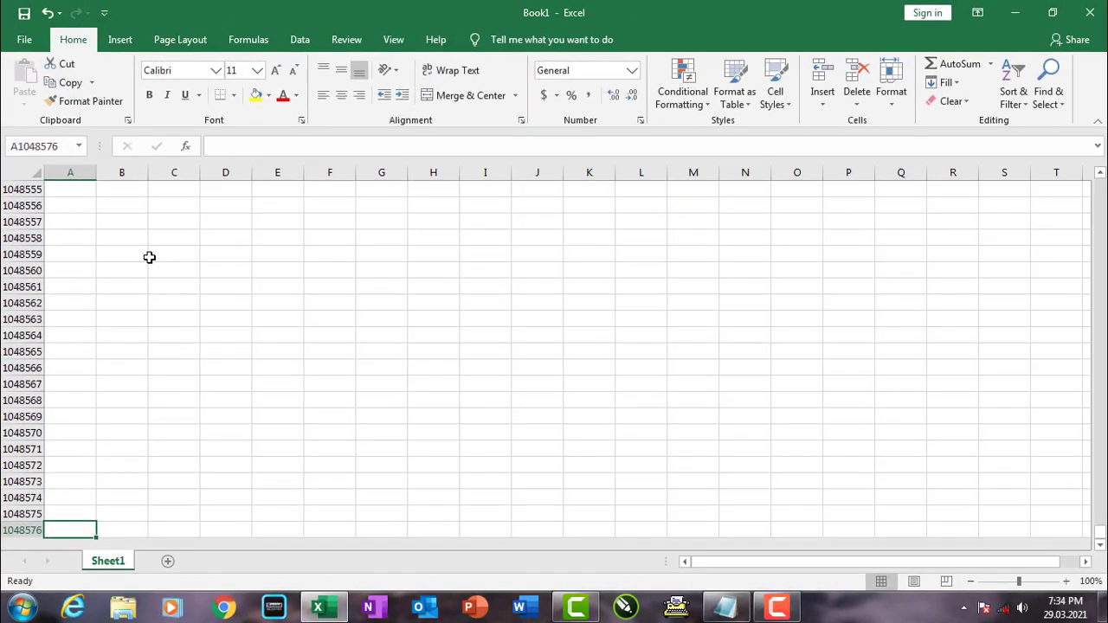
{"action": "key", "text": "ctrl+Up"}
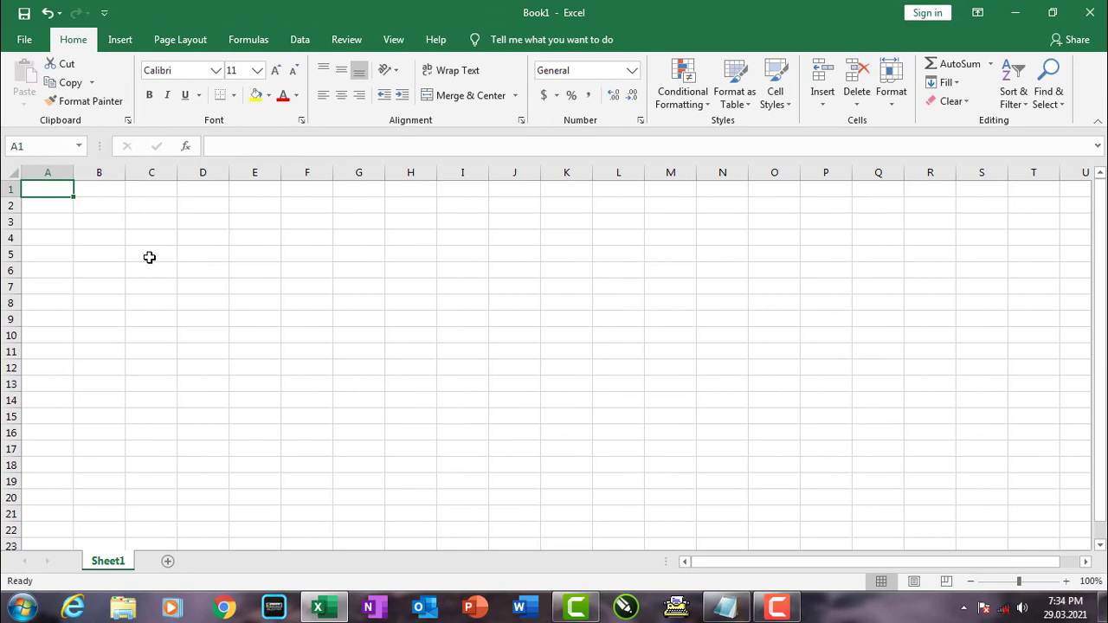
{"action": "key", "text": "ctrl+Down"}
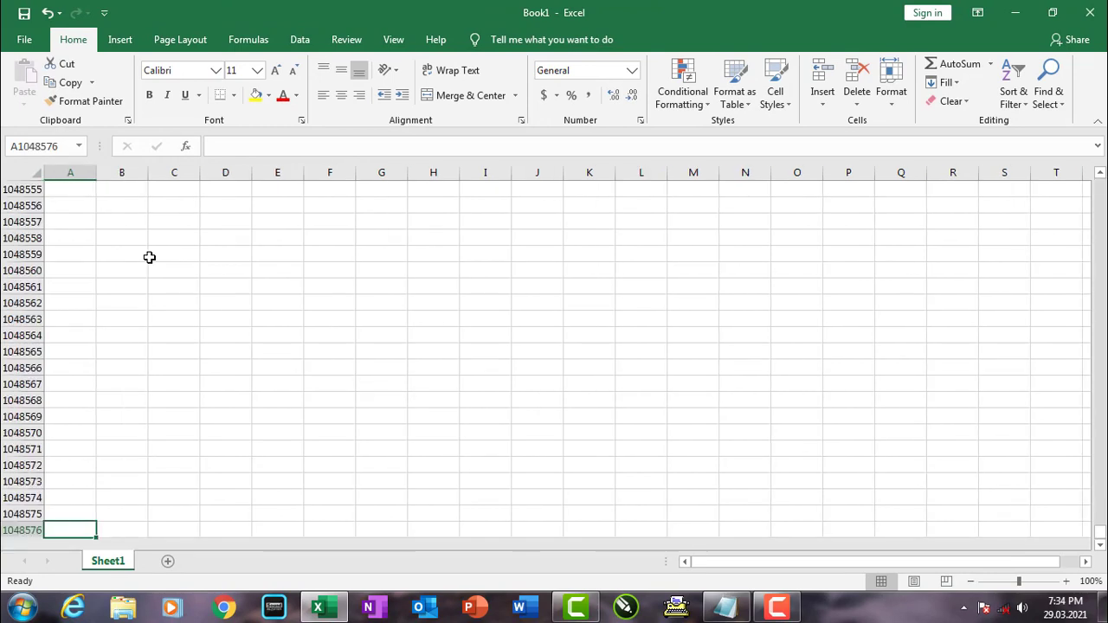
{"action": "key", "text": "ctrl+Up"}
{"action": "key", "text": "ctrl+Down"}
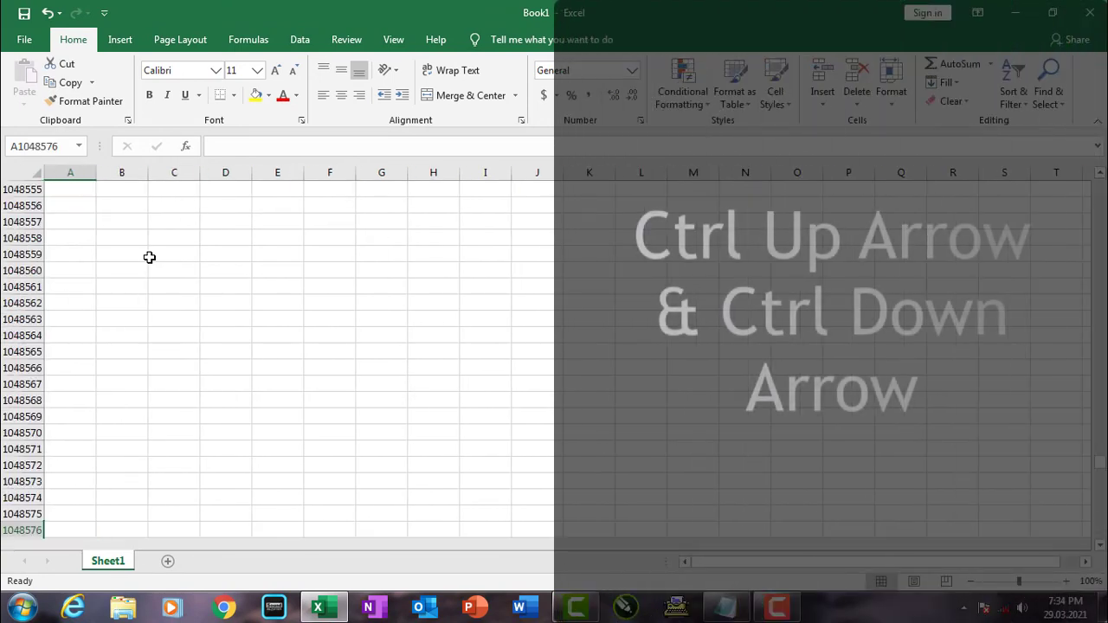
{"action": "key", "text": "ctrl+Up"}
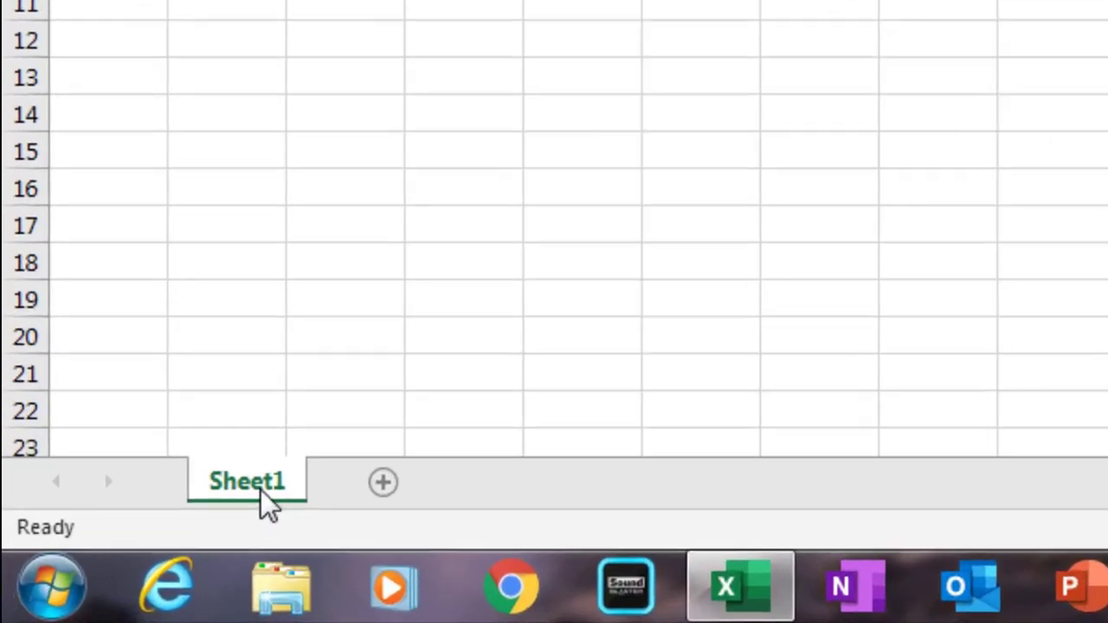
Add one new worksheet after Sheet1 and insert two more, each in front of the active sheet
{"action": "left_click", "coordinate": [261, 490]}
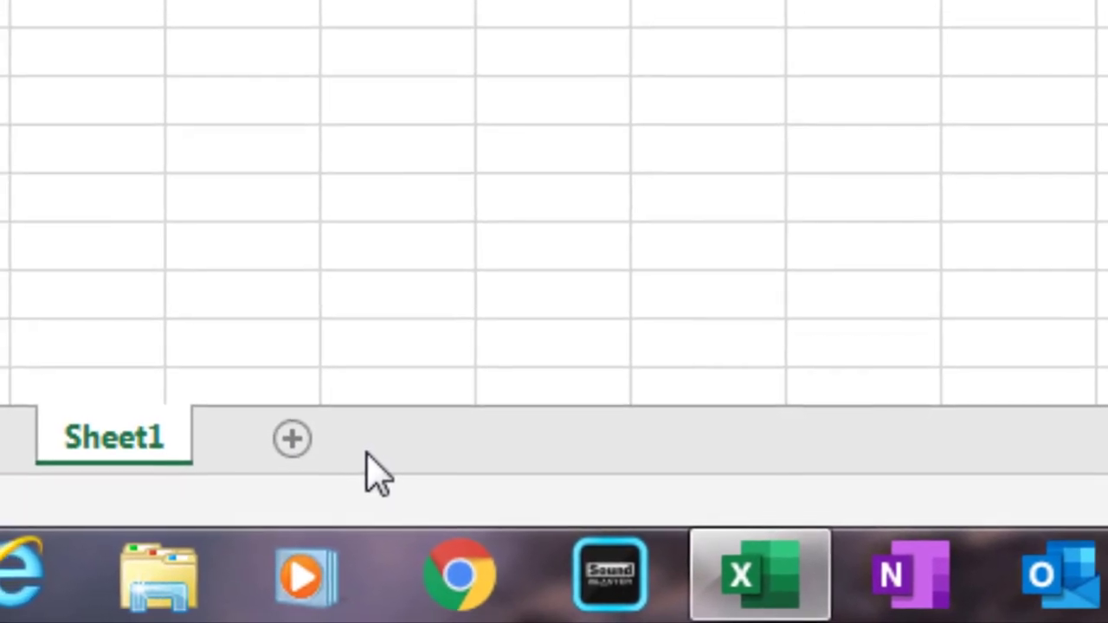
{"action": "left_click", "coordinate": [297, 442]}
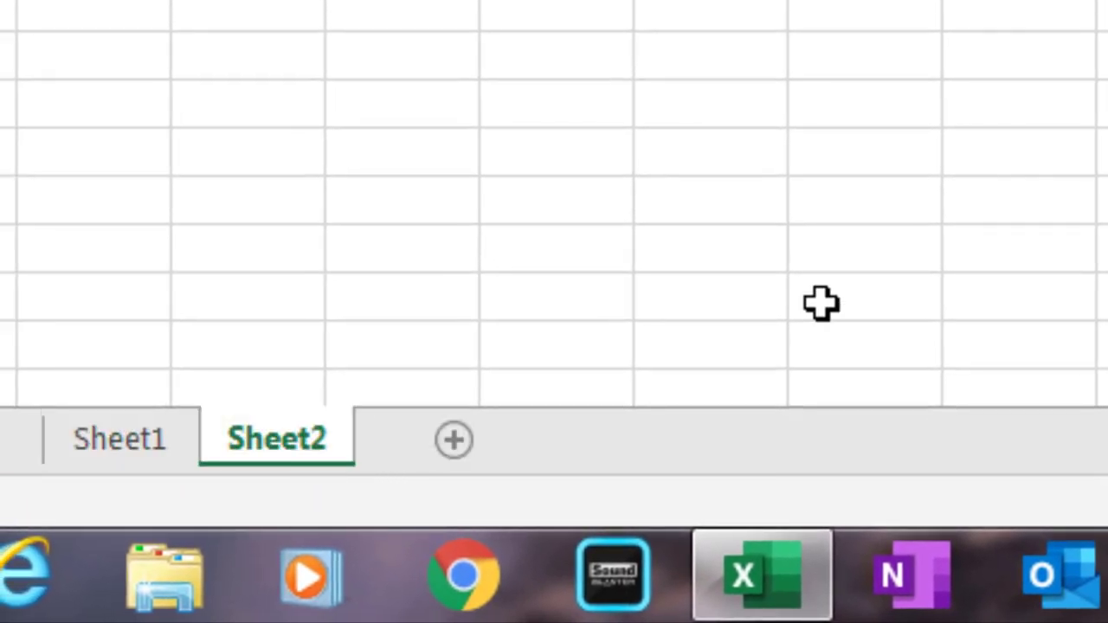
{"action": "key", "text": "shift+F11"}
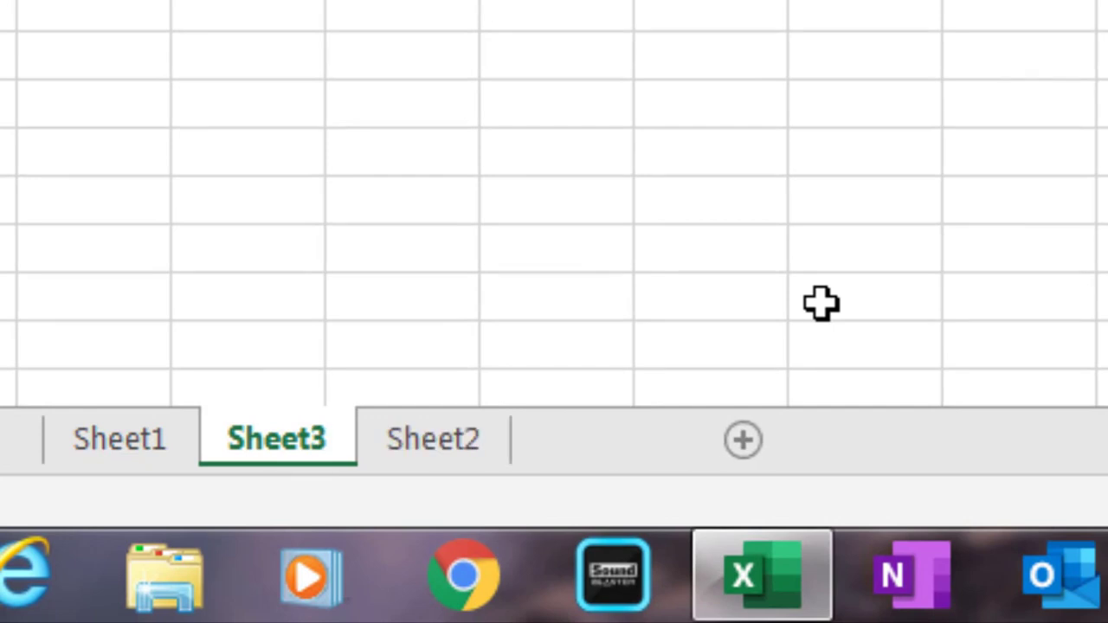
{"action": "key", "text": "shift+F11"}
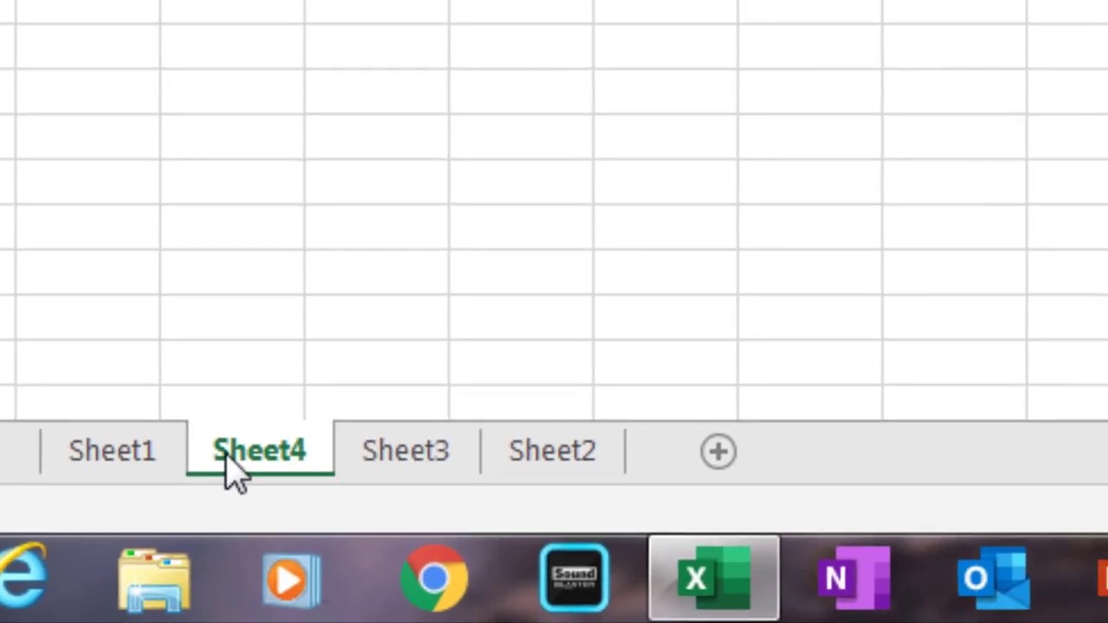
Insert two blank worksheets of the Worksheet type, one before Sheet4 and another before Sheet5
{"action": "right_click", "coordinate": [247, 446]}
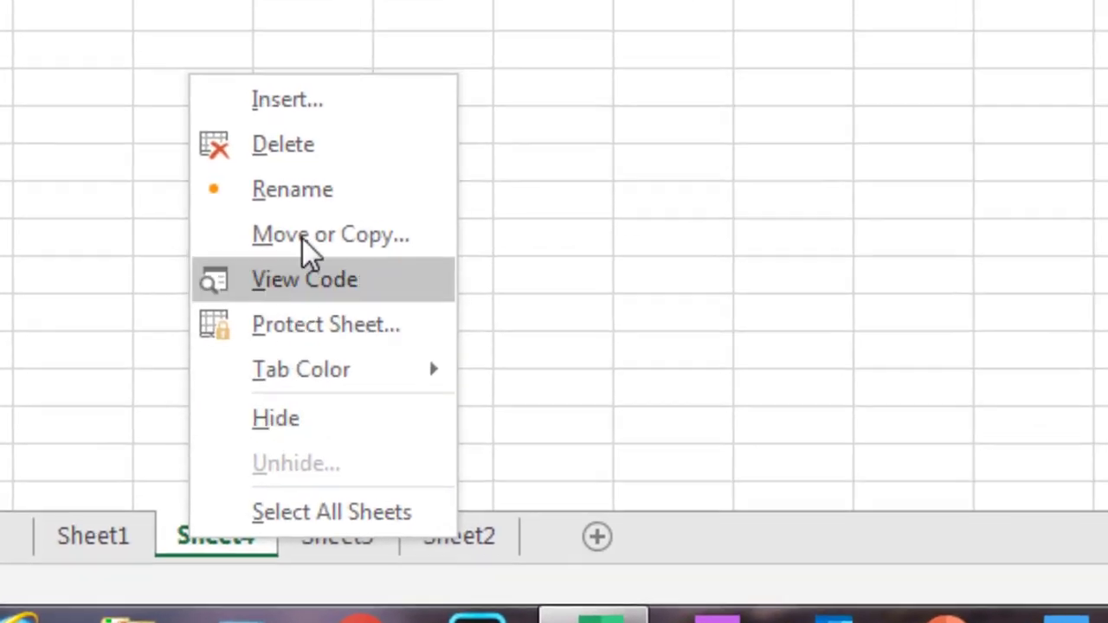
{"action": "left_click", "coordinate": [356, 105]}
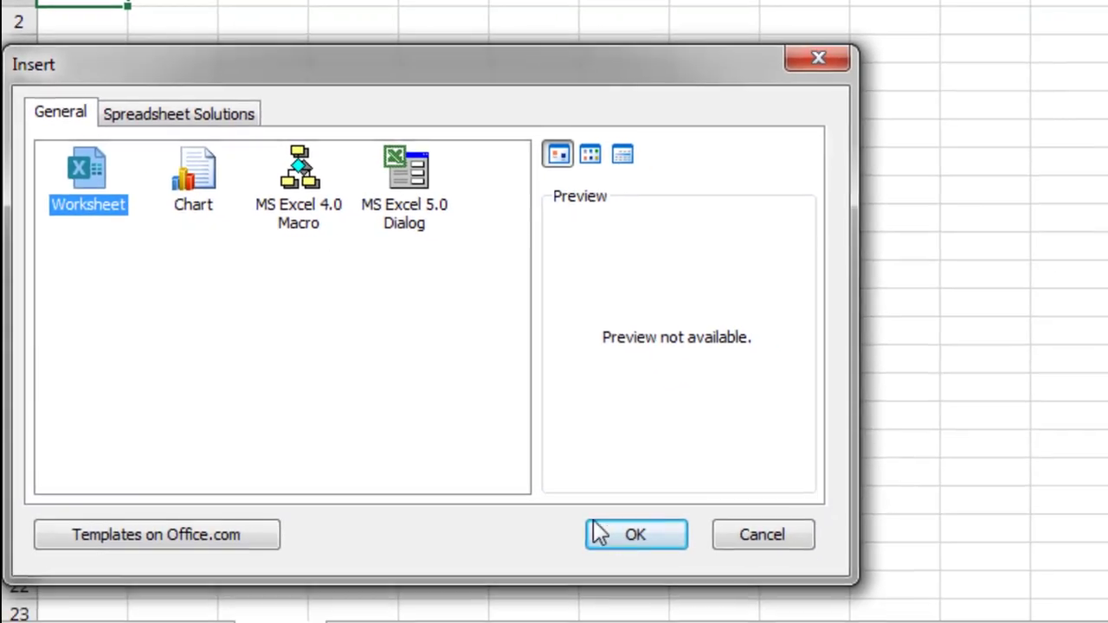
{"action": "left_click", "coordinate": [602, 533]}
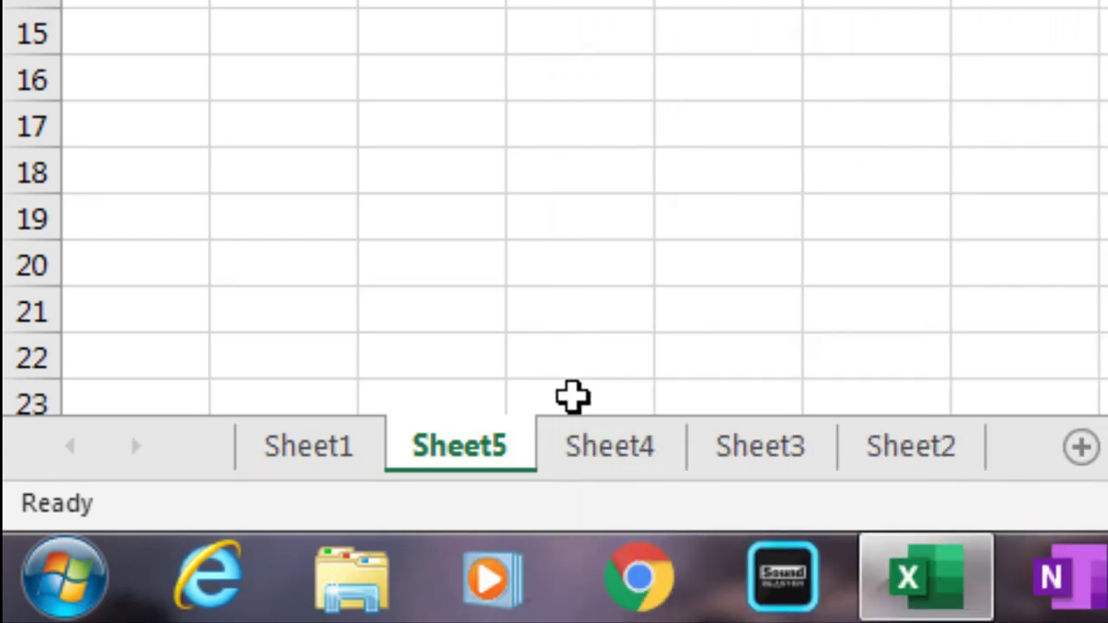
{"action": "right_click", "coordinate": [481, 455]}
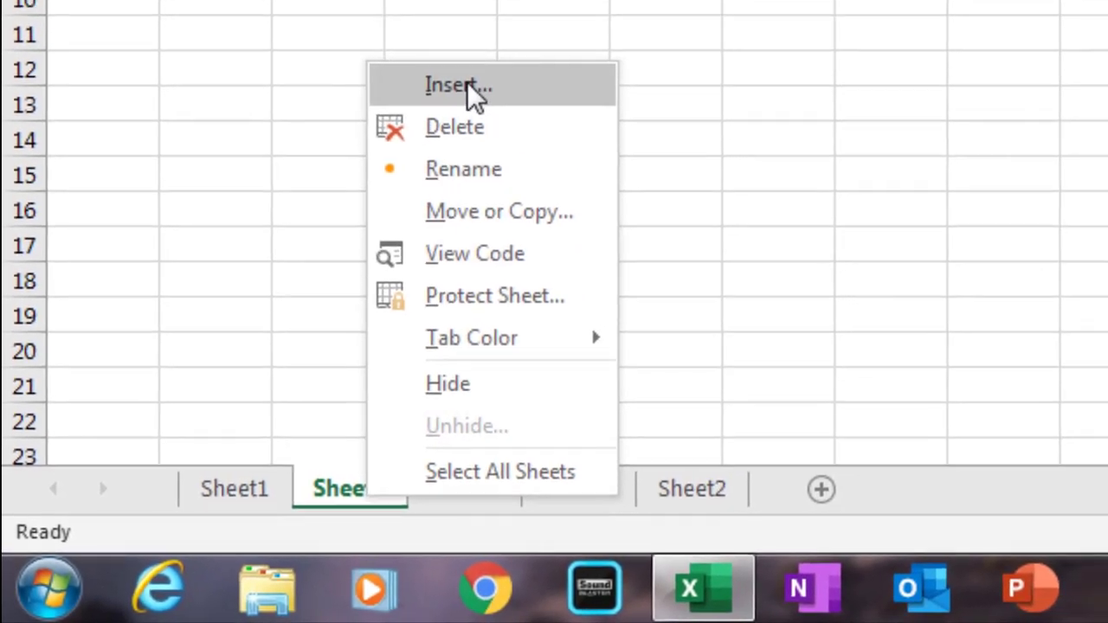
{"action": "left_click", "coordinate": [468, 84]}
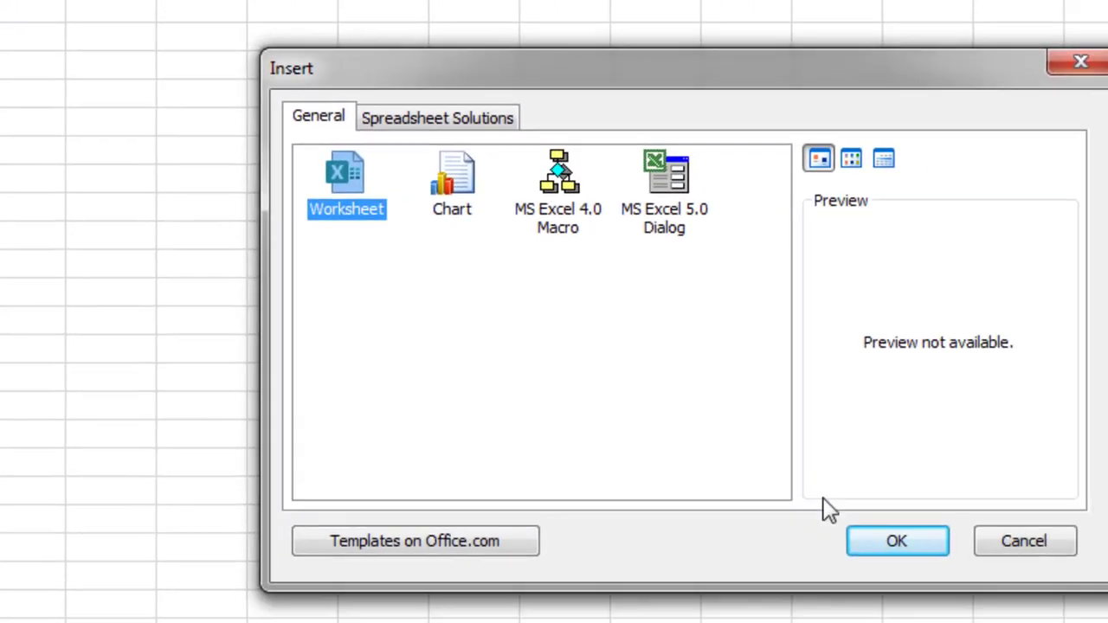
{"action": "left_click", "coordinate": [892, 541]}
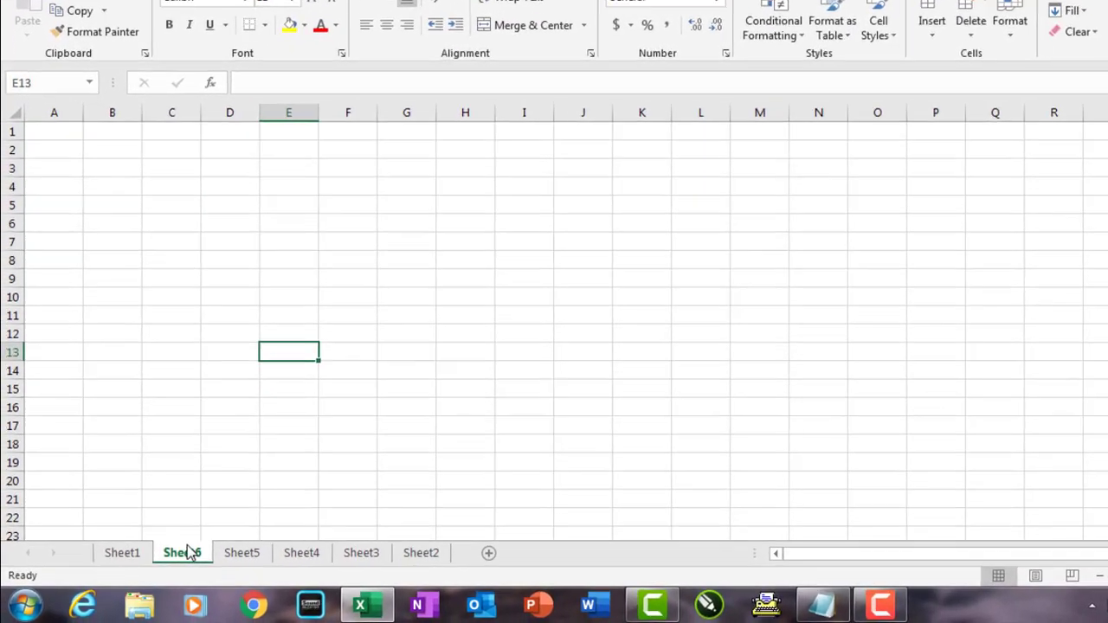
Delete Sheet6, Sheet5, Sheet4, Sheet3 and Sheet2 from the workbook
{"action": "right_click", "coordinate": [164, 561]}
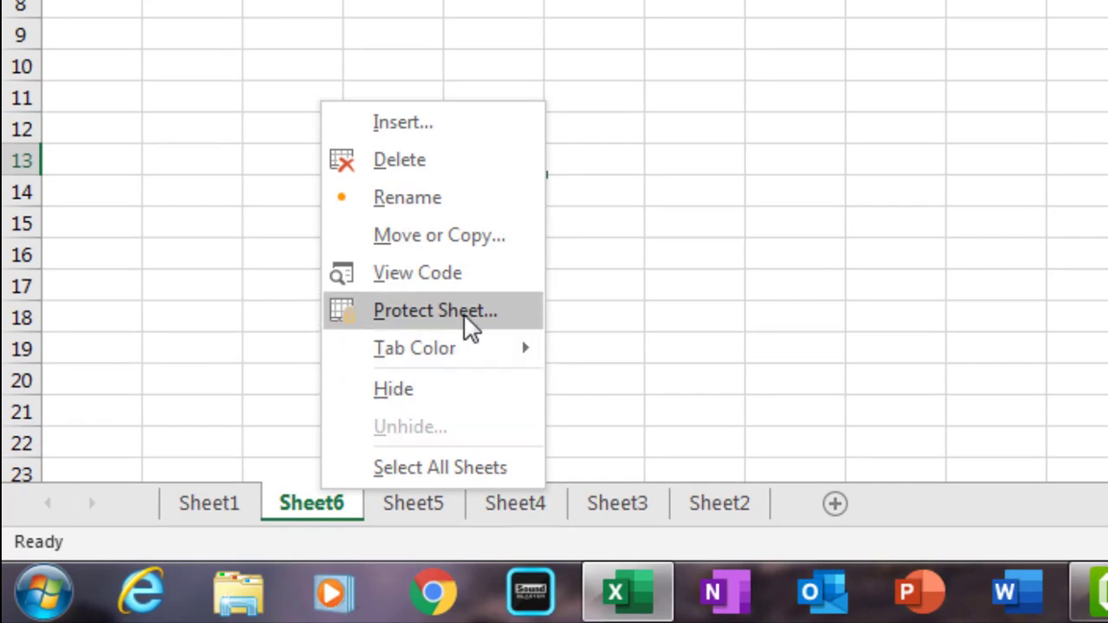
{"action": "left_click", "coordinate": [459, 169]}
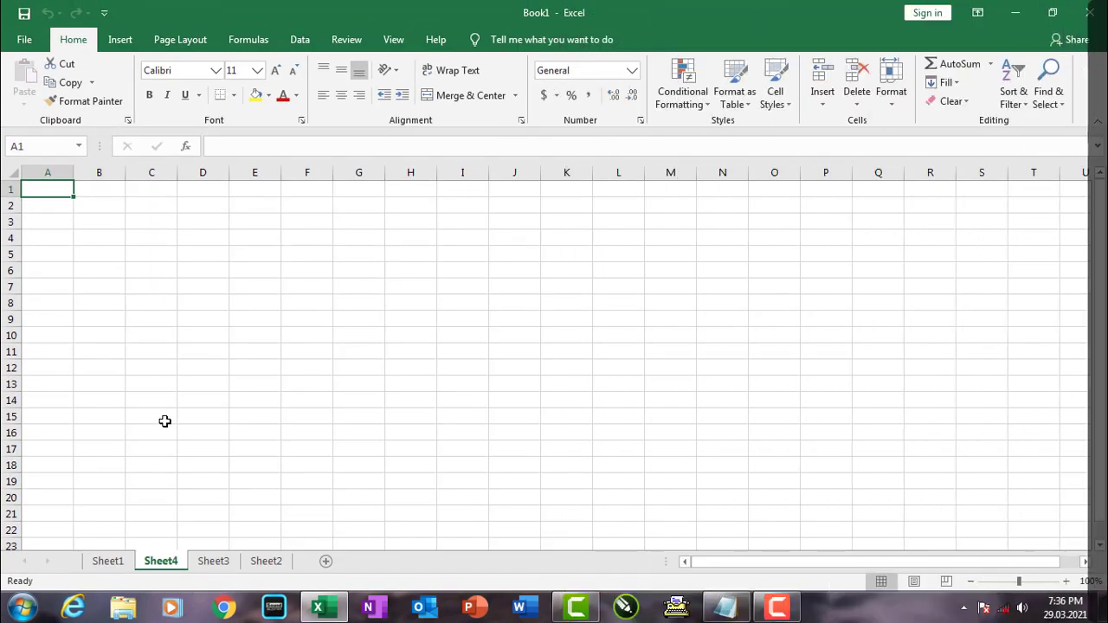
{"action": "key", "text": "alt+e"}
{"action": "key", "text": "l"}
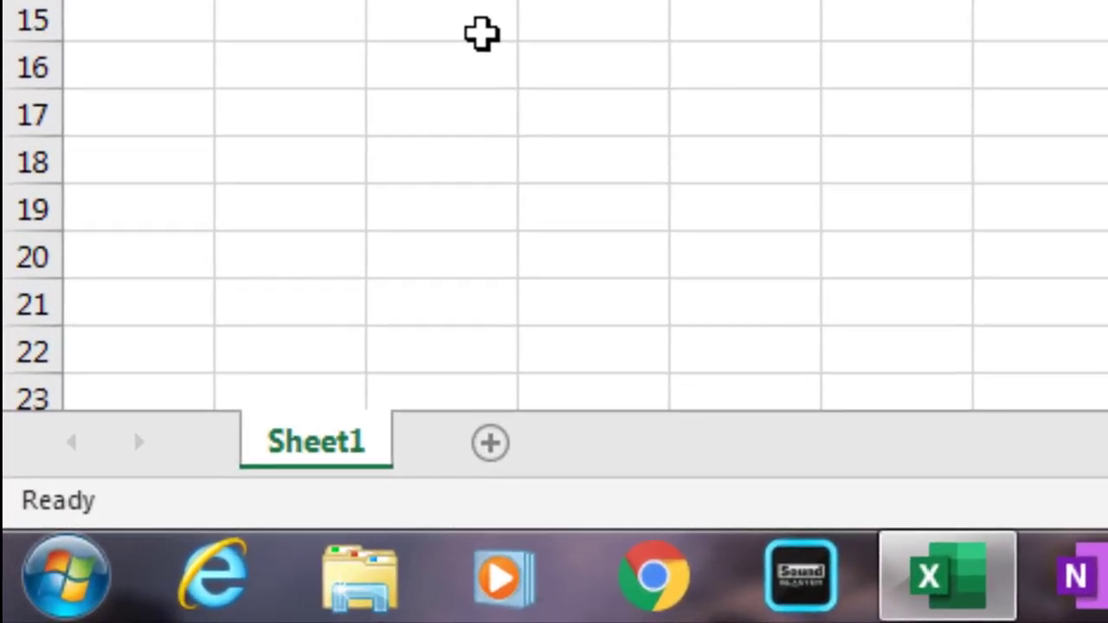
Insert a new worksheet before Sheet1, switch to Sheet1 and return to the new sheet
{"action": "key", "text": "shift+F11"}
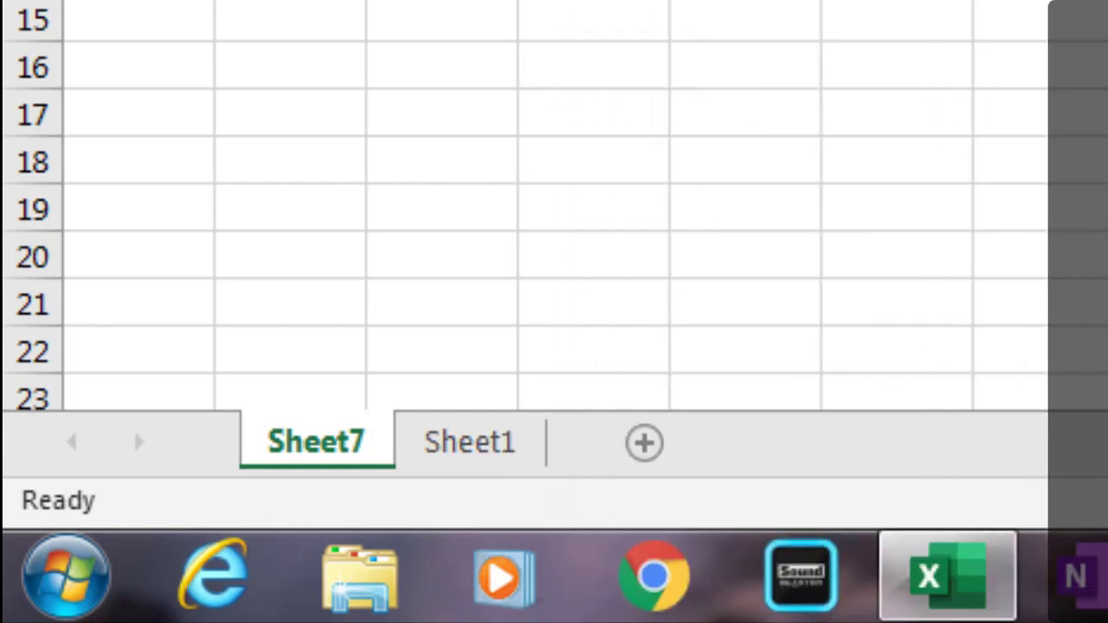
{"action": "key", "text": "ctrl+Page_Down"}
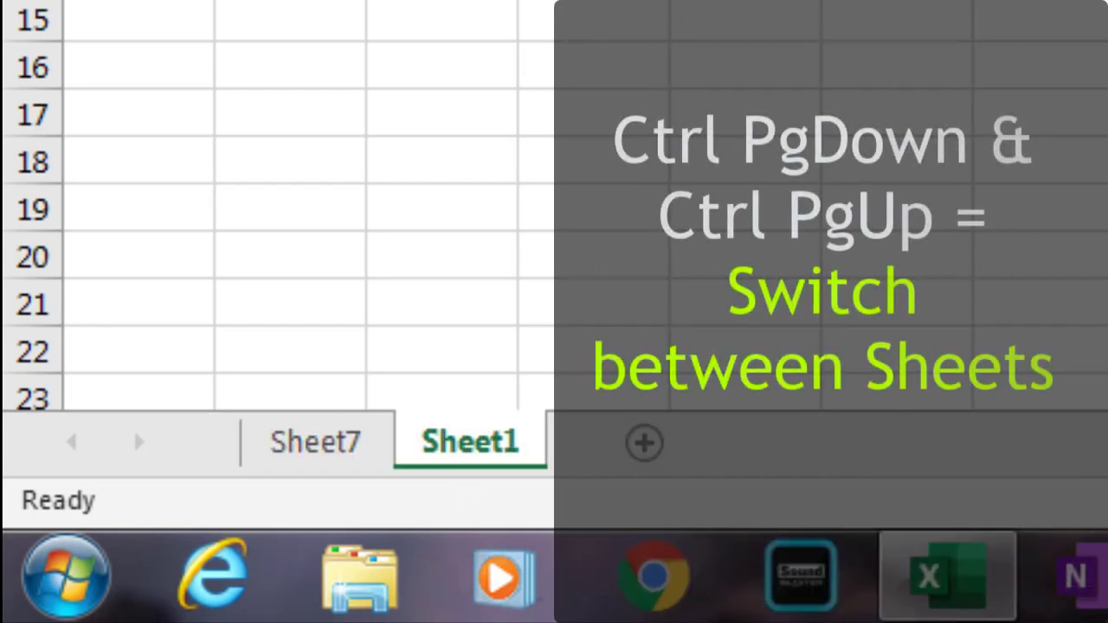
{"action": "key", "text": "ctrl+Page_Up"}
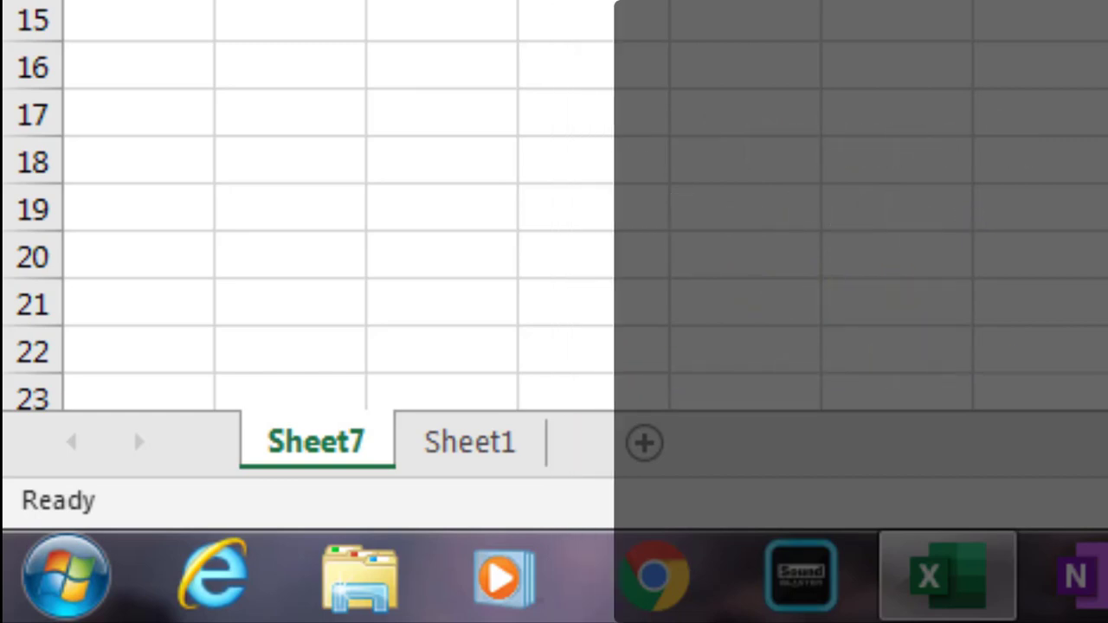
{"action": "left_click_drag", "start_coordinate": [1089, 540], "coordinate": [376, 488]}
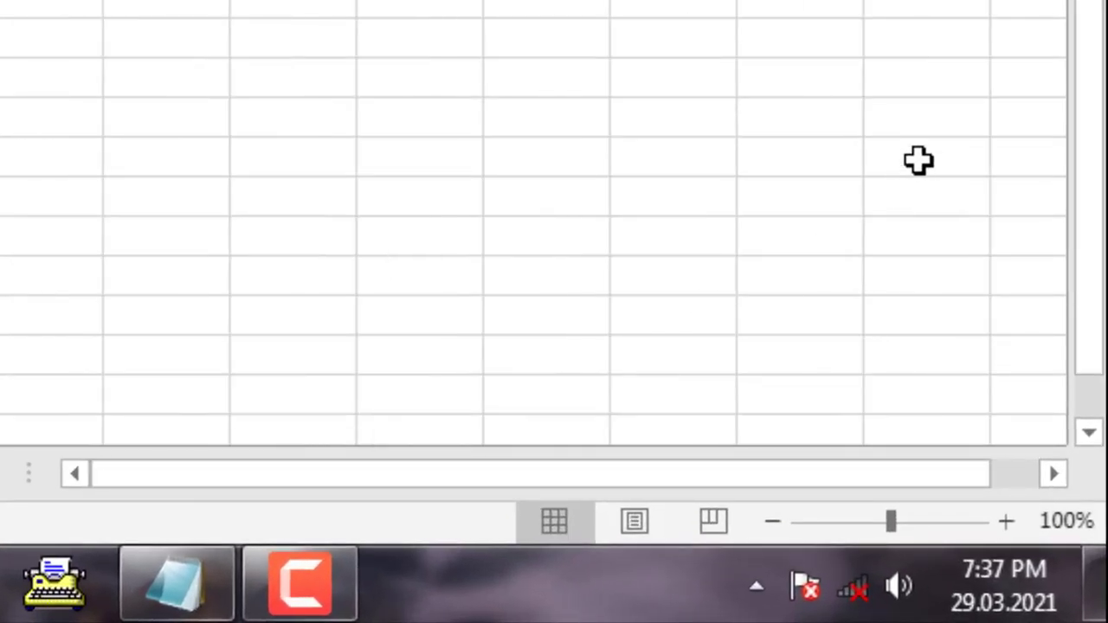
{"action": "left_click_drag", "start_coordinate": [1098, 178], "coordinate": [1105, 144]}
{"action": "left_click_drag", "start_coordinate": [622, 473], "coordinate": [574, 475]}
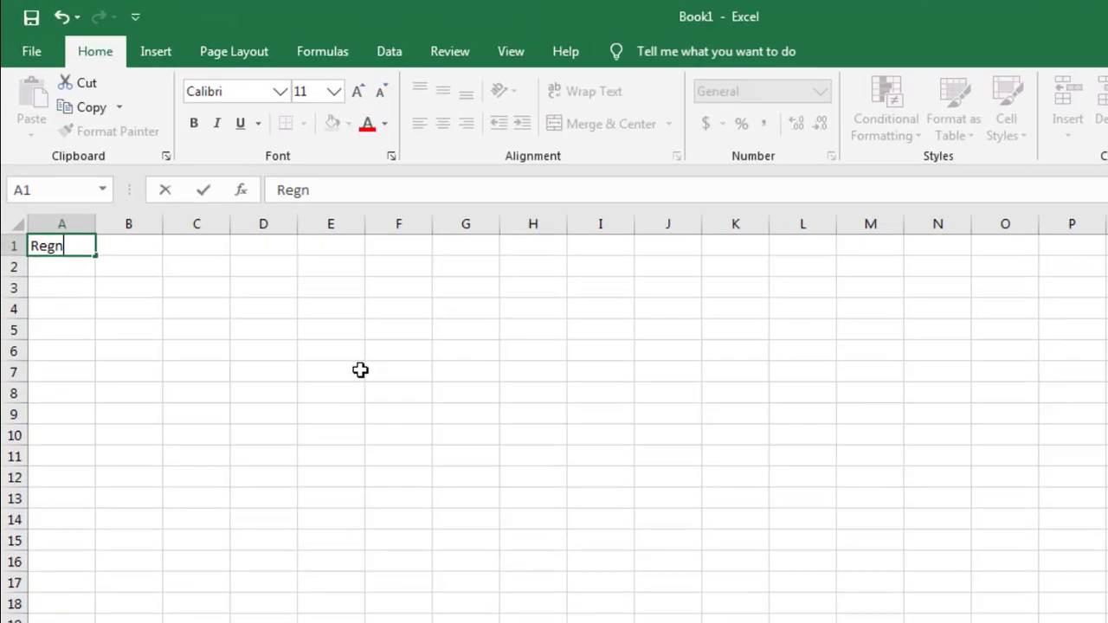
Complete the heading Regno in cell A1 and enter the heading Name in cell B1
{"action": "type", "text": "o"}
{"action": "key", "text": "Tab"}
{"action": "type", "text": "Name"}
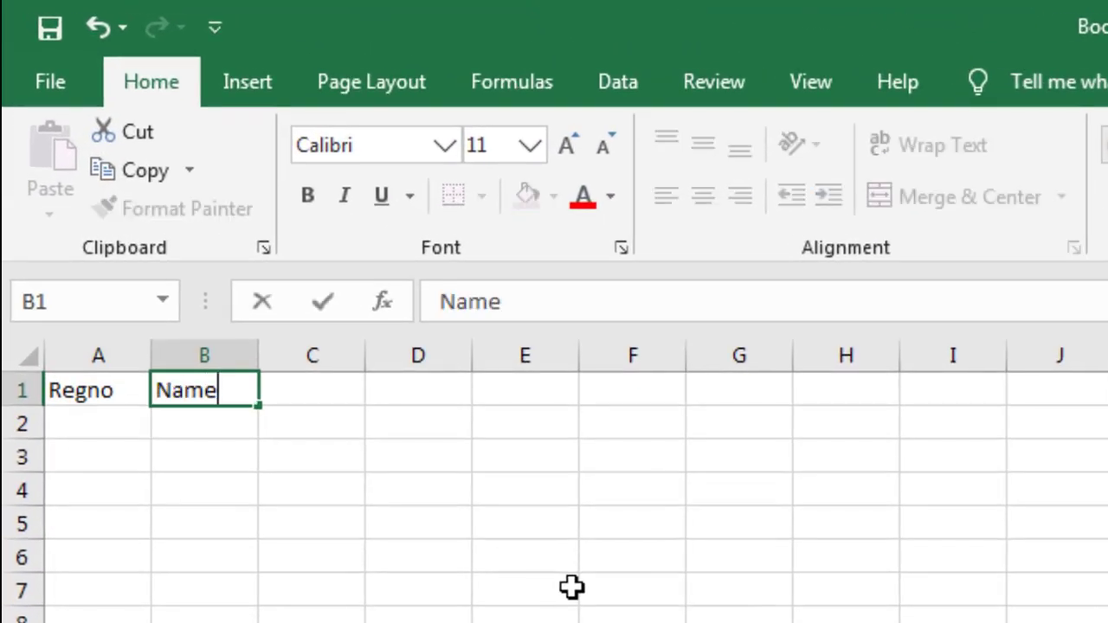
{"action": "key", "text": "Return"}
Fill row 2 with the registration number in A2 and the person's first name in B2, ending on cell A4
{"action": "type", "text": "100"}
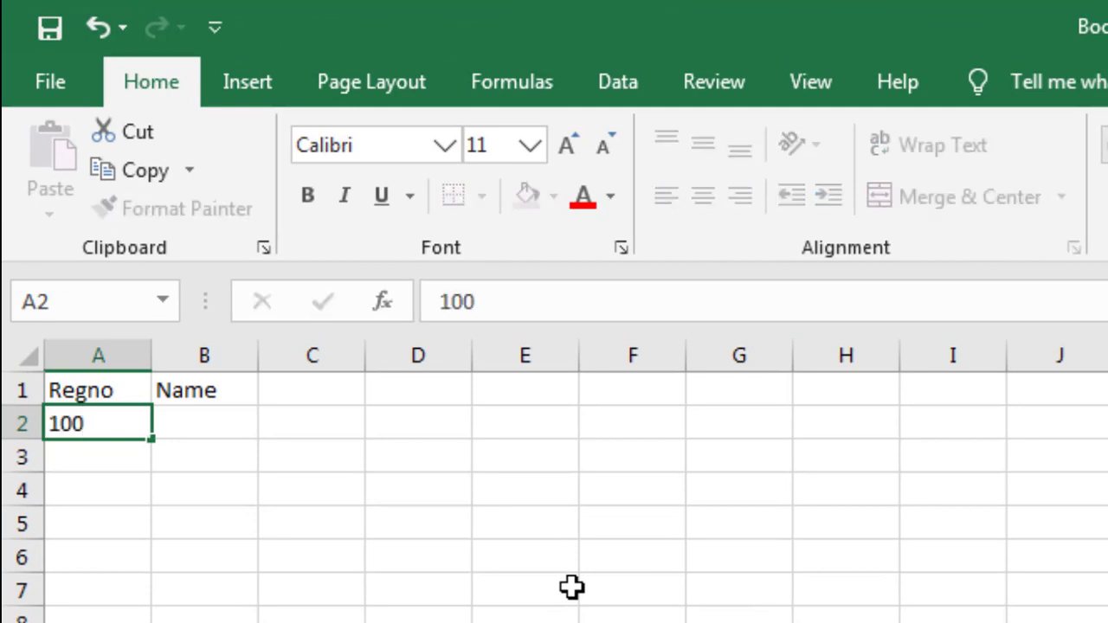
{"action": "key", "text": "Tab"}
{"action": "type", "text": "Ranjith"}
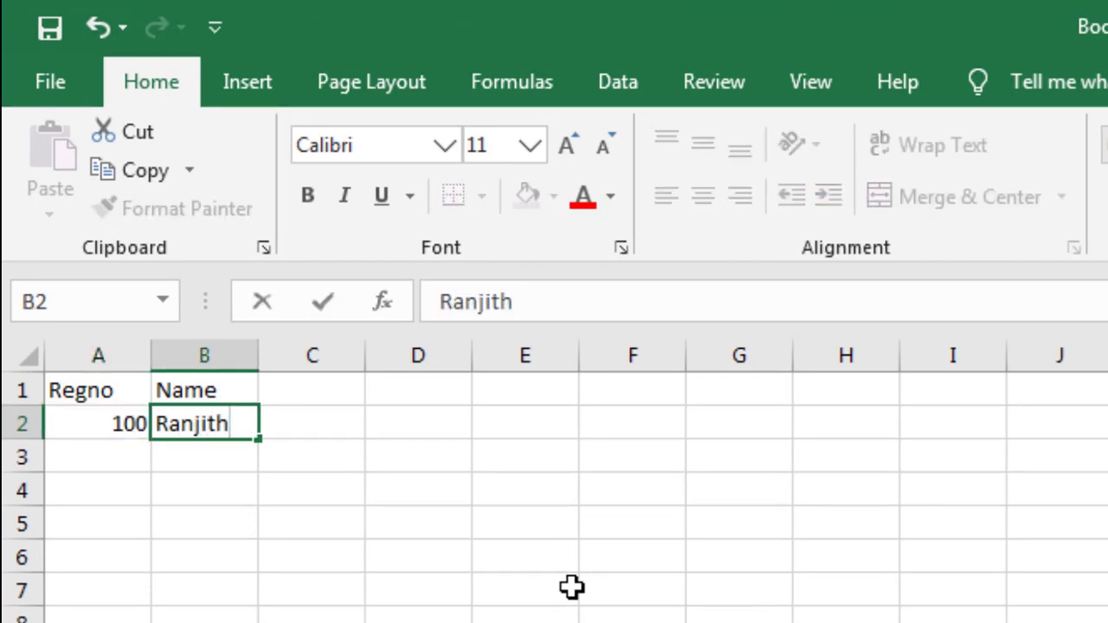
{"action": "key", "text": "Return"}
{"action": "key", "text": "Down"}
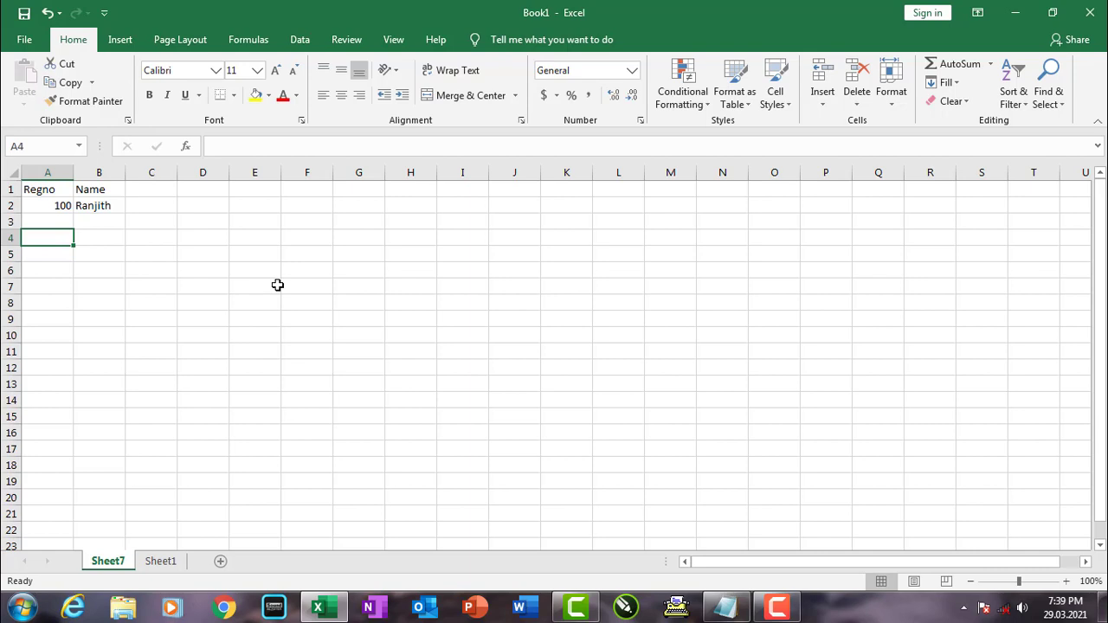
Switch the sheet to Page Break Preview and zoom in to 235% to examine the page area around the data
{"action": "key", "text": "alt"}
{"action": "key", "text": "v"}
{"action": "key", "text": "p"}
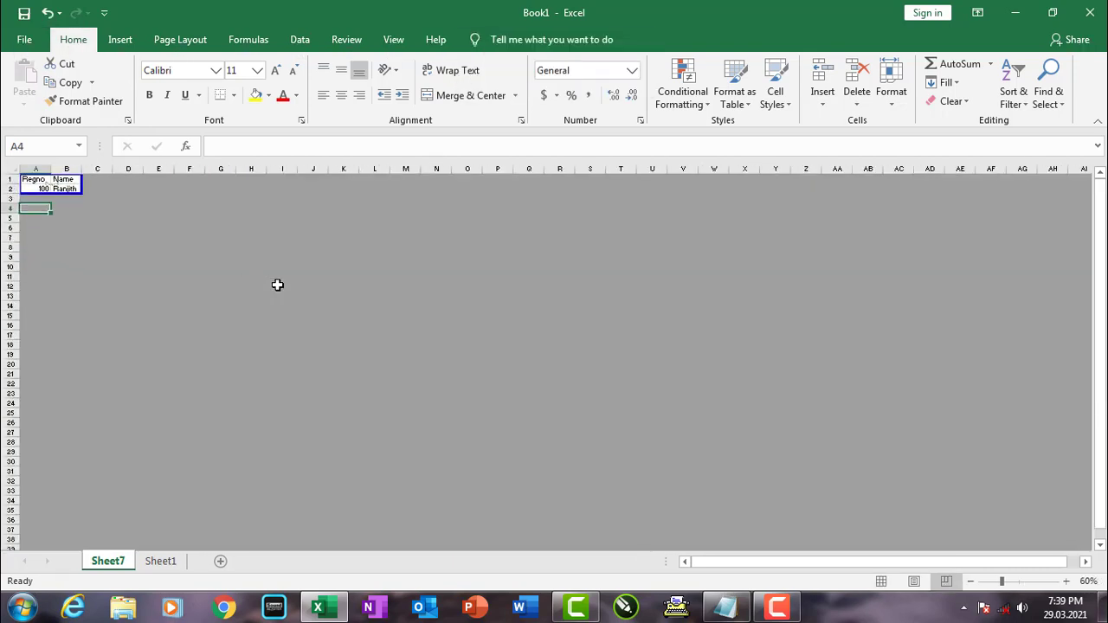
{"action": "scroll", "coordinate": [101, 312], "scroll_direction": "up", "scroll_amount": 4}
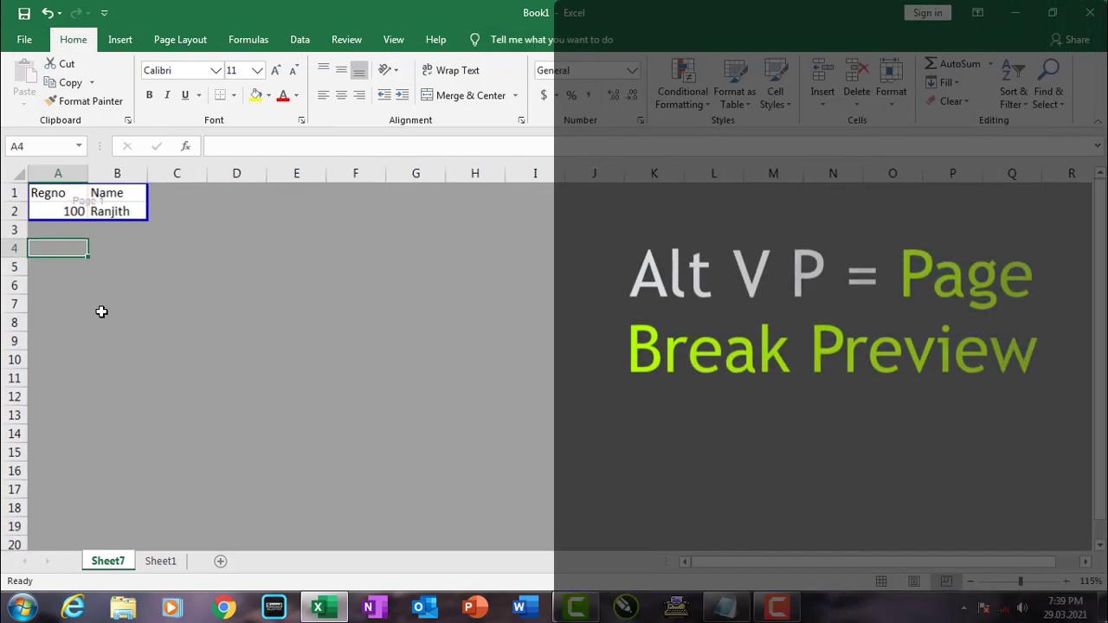
{"action": "scroll", "coordinate": [153, 317], "scroll_direction": "up", "scroll_amount": 6}
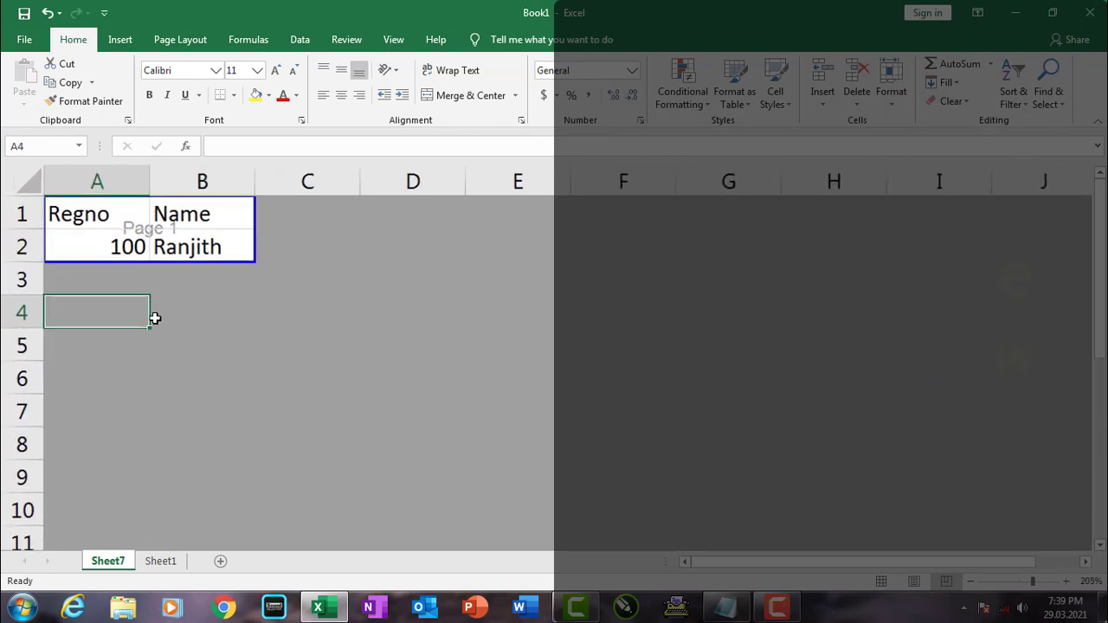
{"action": "scroll", "coordinate": [195, 319], "scroll_direction": "up", "scroll_amount": 2}
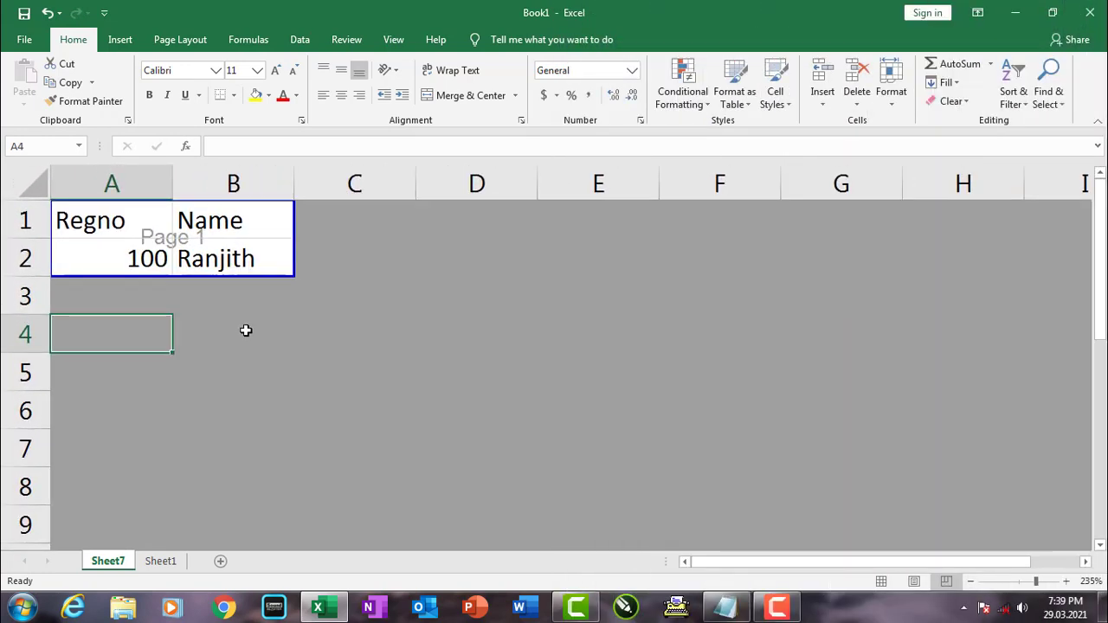
Return the sheet from Page Break Preview to Normal view
{"action": "key", "text": "alt"}
{"action": "key", "text": "v"}
{"action": "key", "text": "n"}
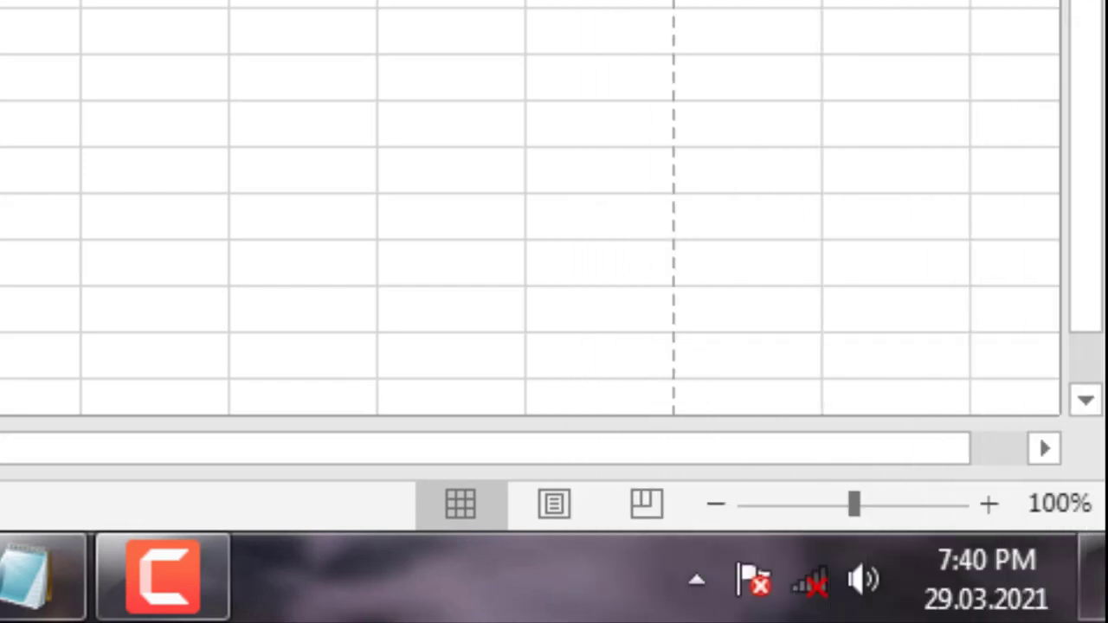
Zoom the worksheet out to 10% and in to 385% to examine the range of available zoom levels
{"action": "scroll", "coordinate": [530, 208], "scroll_direction": "down", "scroll_amount": 5}
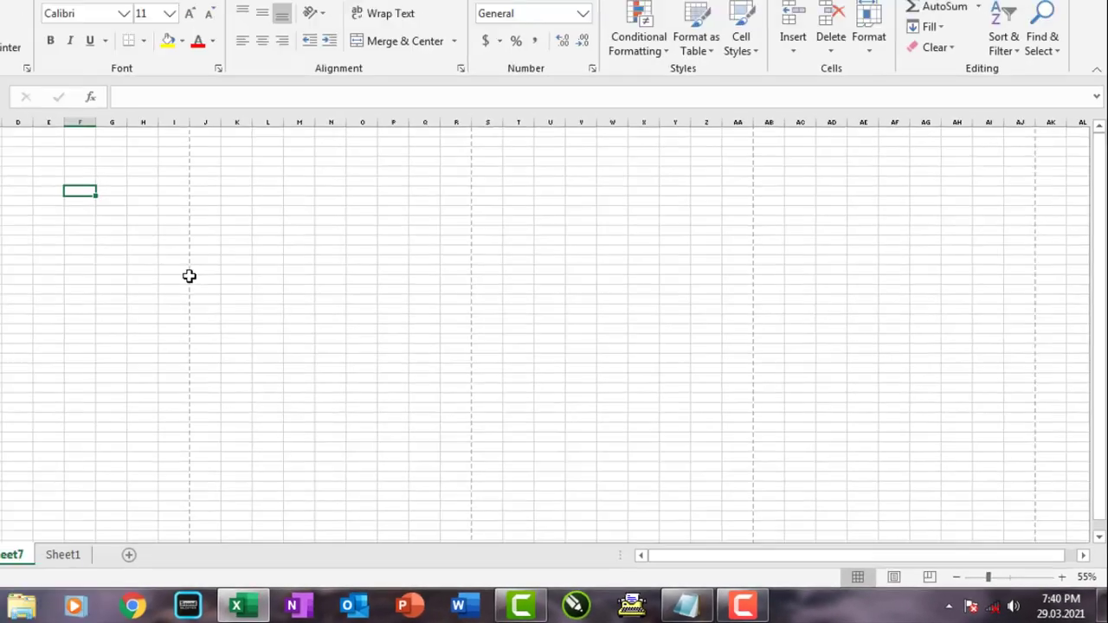
{"action": "scroll", "coordinate": [276, 309], "scroll_direction": "down", "scroll_amount": 2}
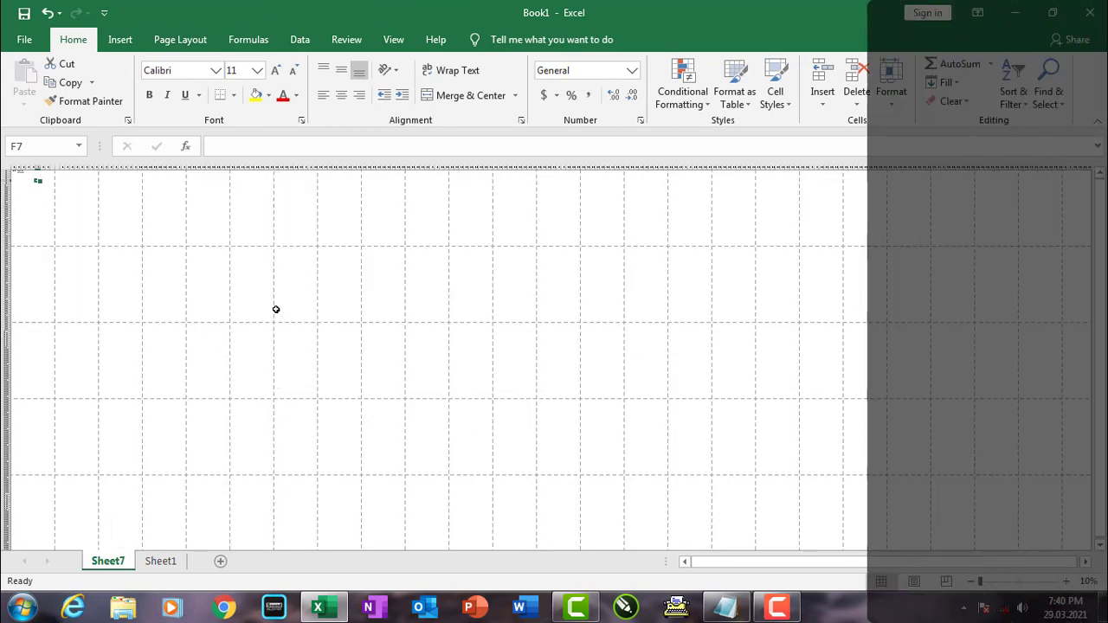
{"action": "scroll", "coordinate": [222, 297], "scroll_direction": "up", "scroll_amount": 5}
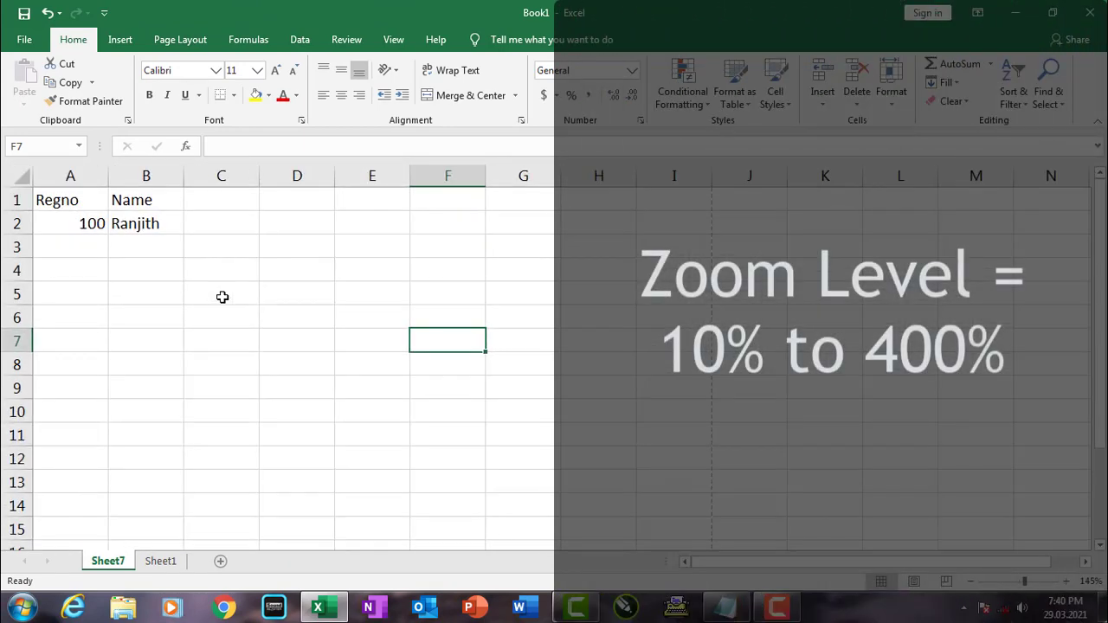
{"action": "scroll", "coordinate": [223, 296], "scroll_direction": "up", "scroll_amount": 8}
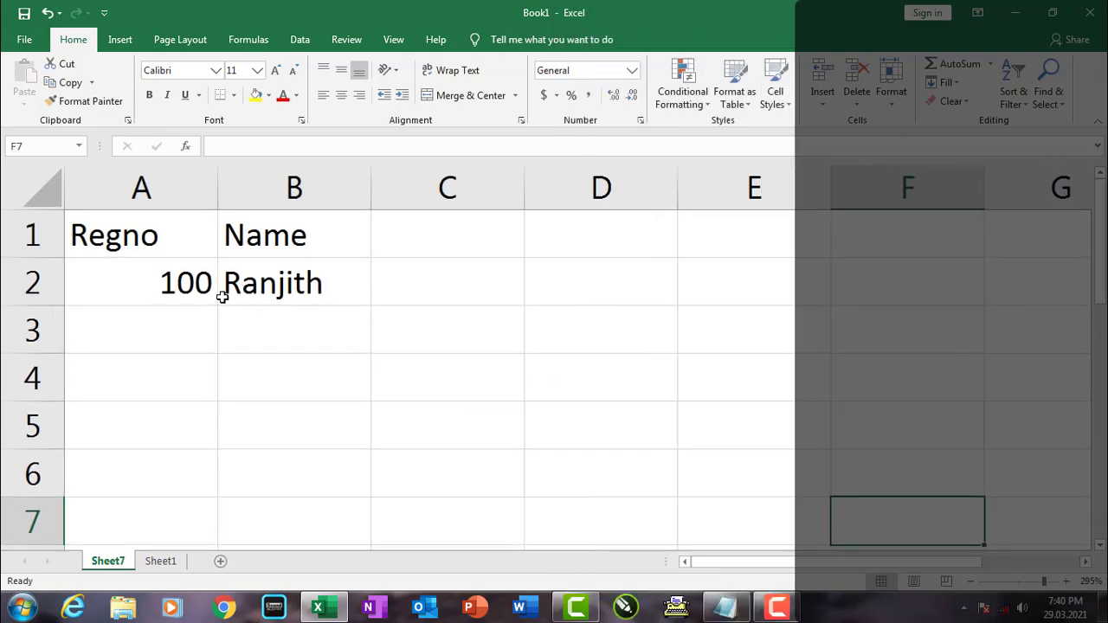
{"action": "scroll", "coordinate": [222, 297], "scroll_direction": "up", "scroll_amount": 4}
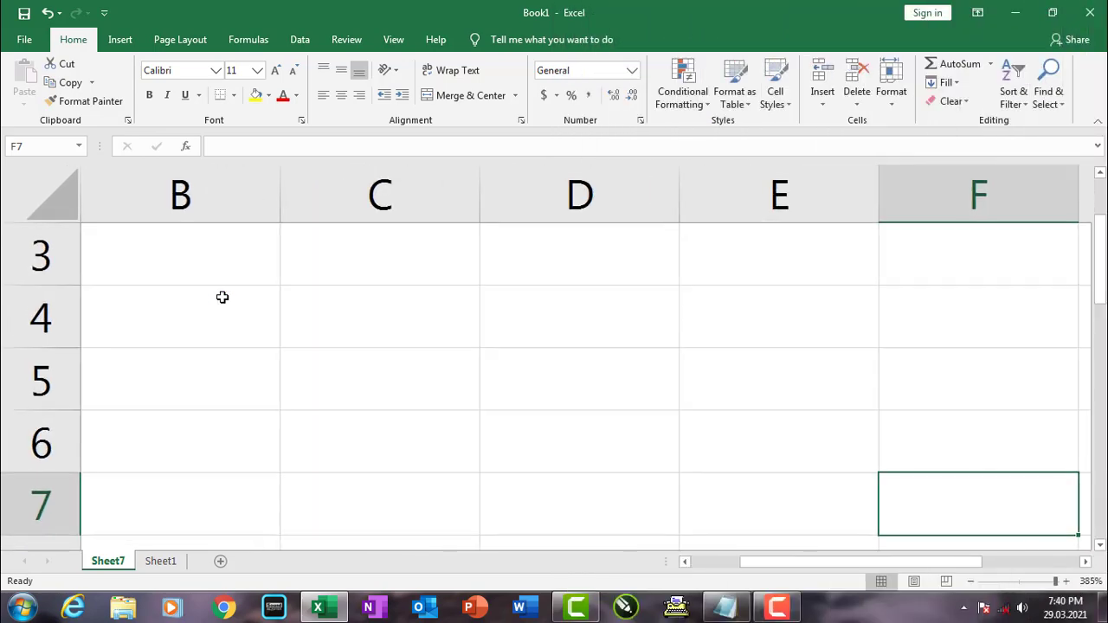
Return the worksheet zoom to 100% and enlarge it to 205%
{"action": "scroll", "coordinate": [223, 297], "scroll_direction": "down", "scroll_amount": 10}
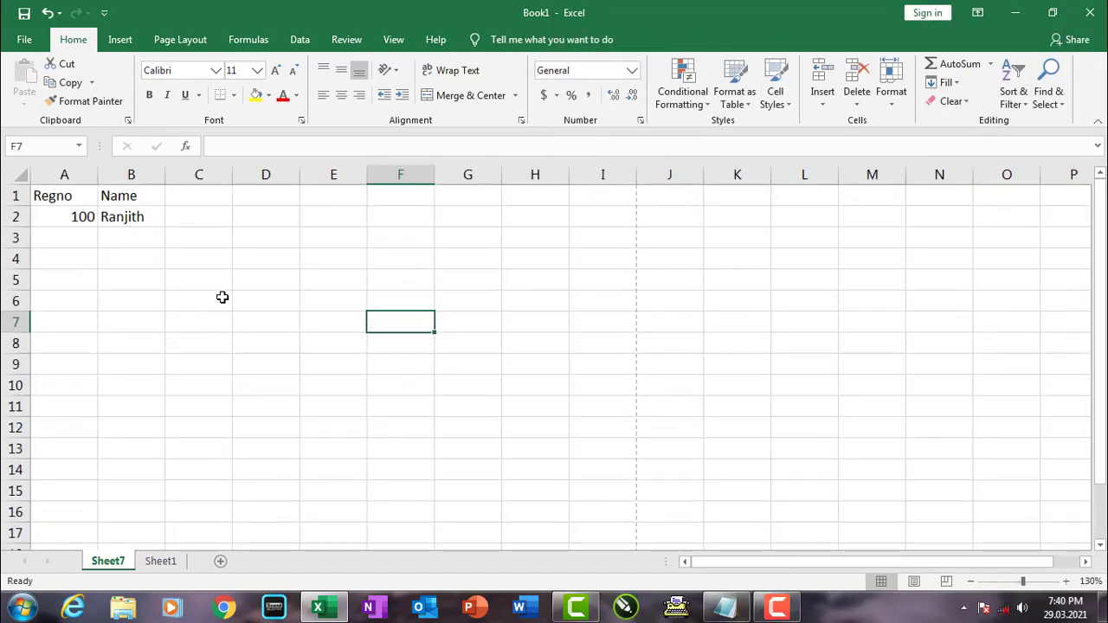
{"action": "scroll", "coordinate": [223, 297], "scroll_direction": "down", "scroll_amount": 1}
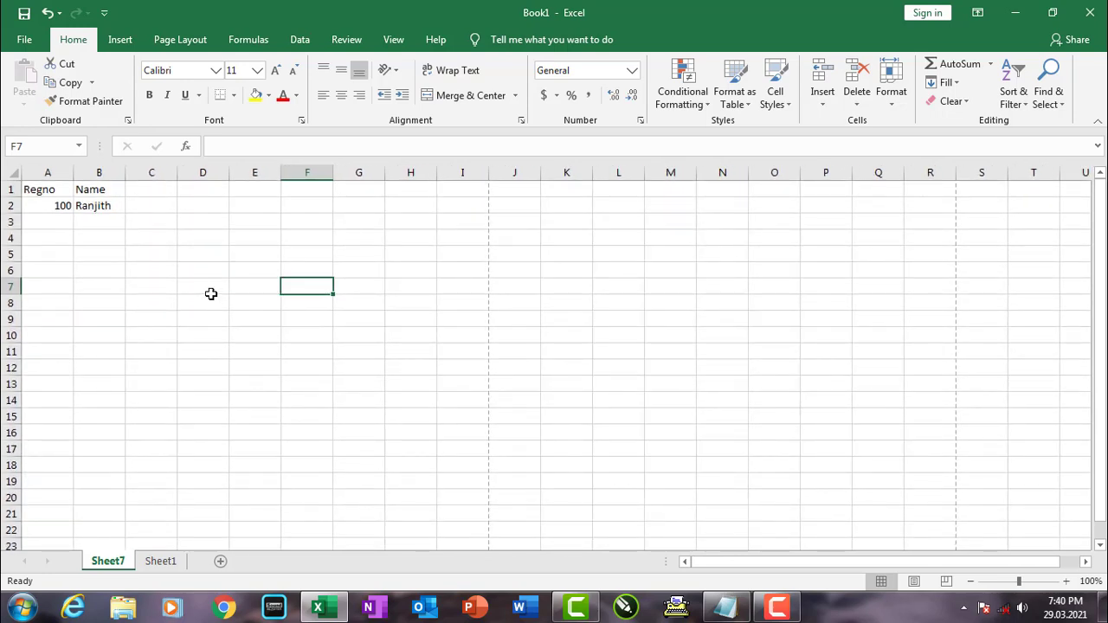
{"action": "scroll", "coordinate": [196, 287], "scroll_direction": "up", "scroll_amount": 7}
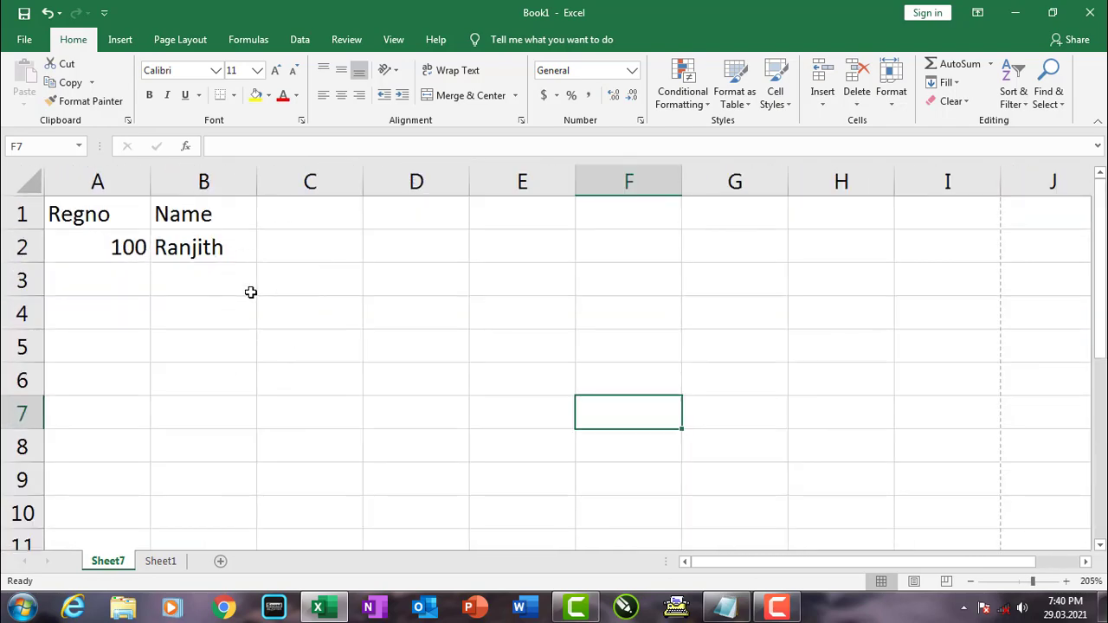
With cell D4 selected, show the worksheet in full-screen view and exit back to the normal window with the ribbon
{"action": "left_click", "coordinate": [364, 325]}
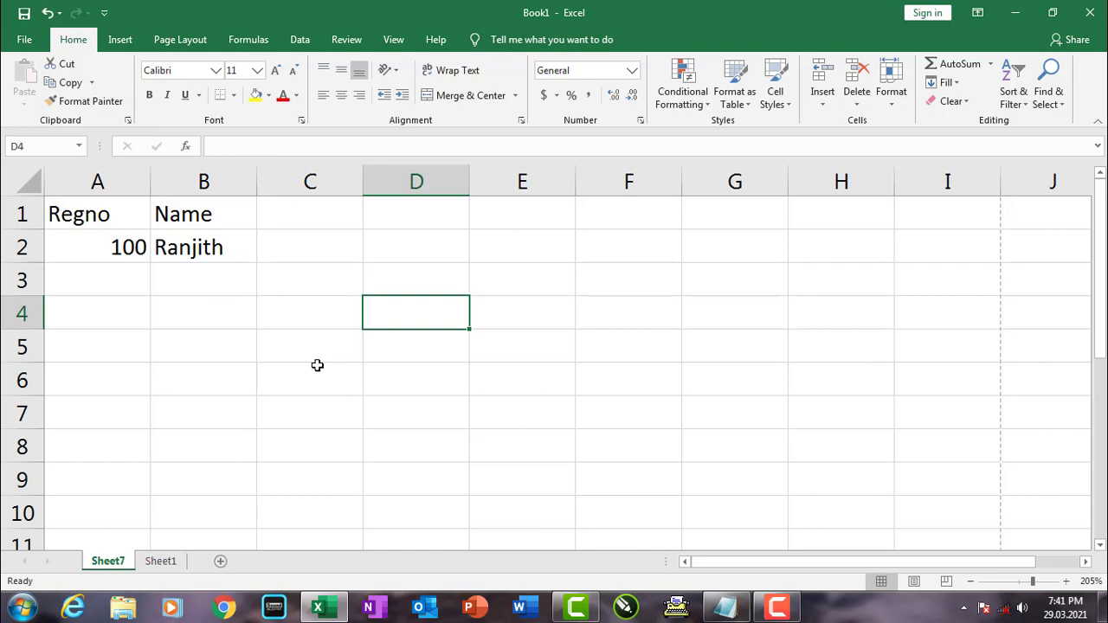
{"action": "key", "text": "alt+v"}
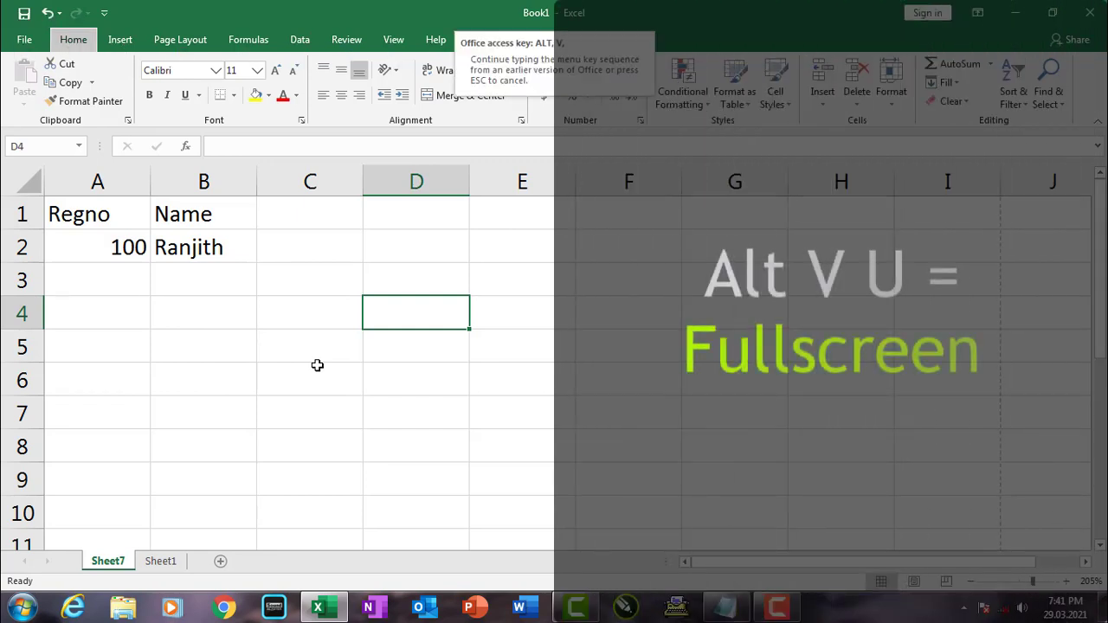
{"action": "key", "text": "u"}
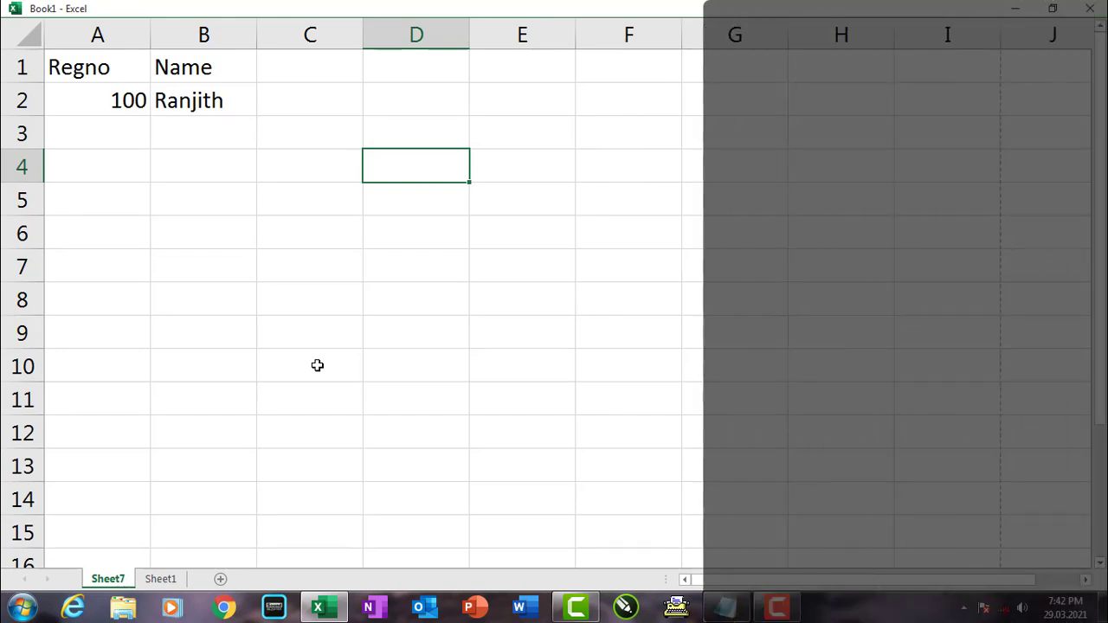
{"action": "key", "text": "Escape"}
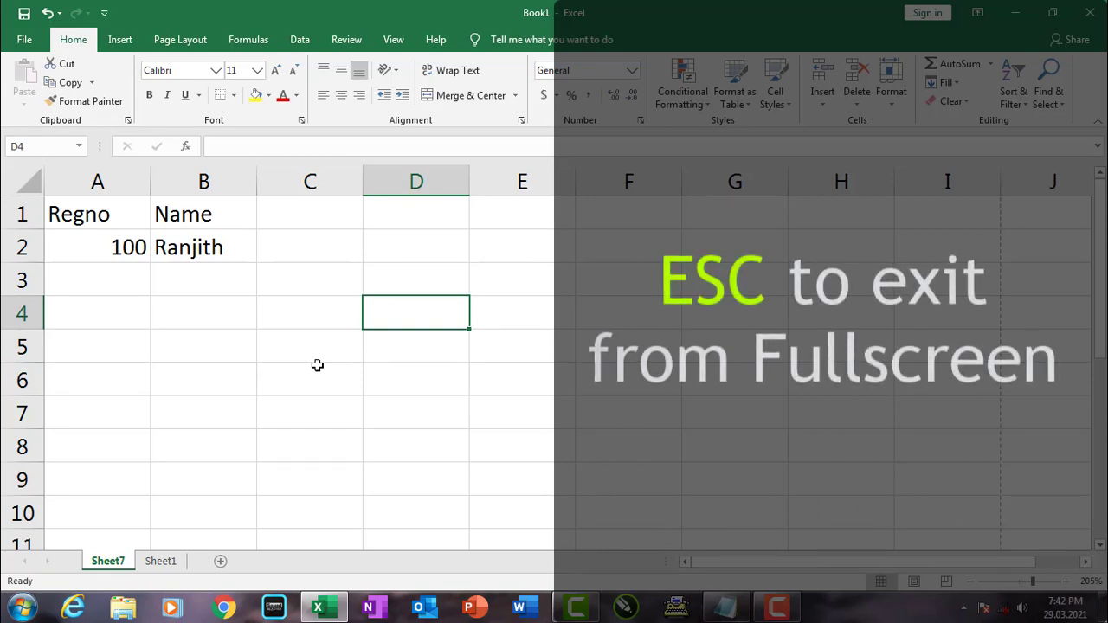